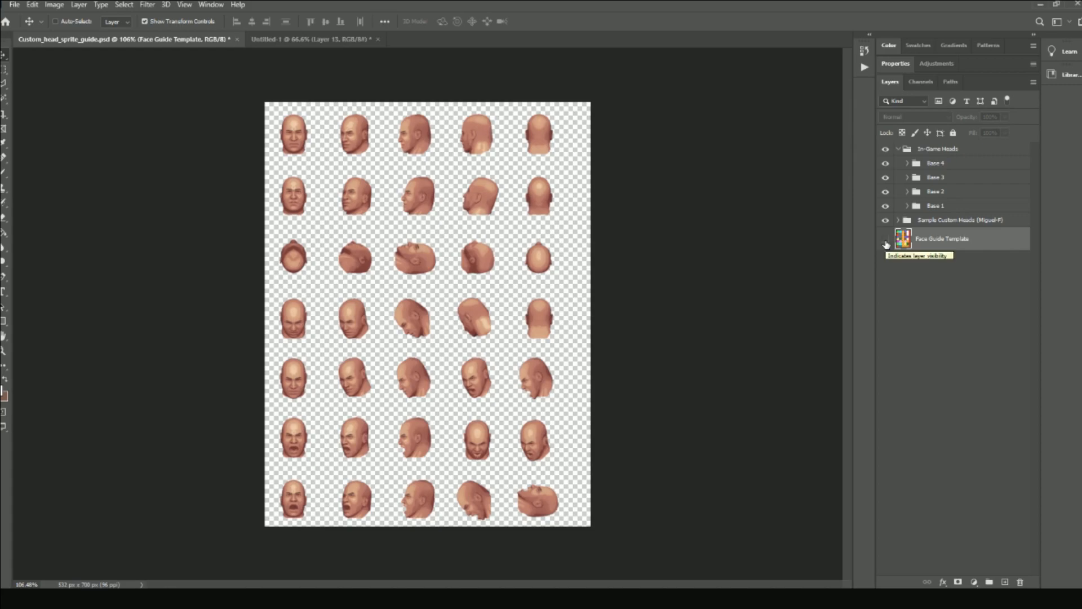
# Show the Face Guide Template layer and expand the Base 2 head group.
pyautogui.click(886, 240)
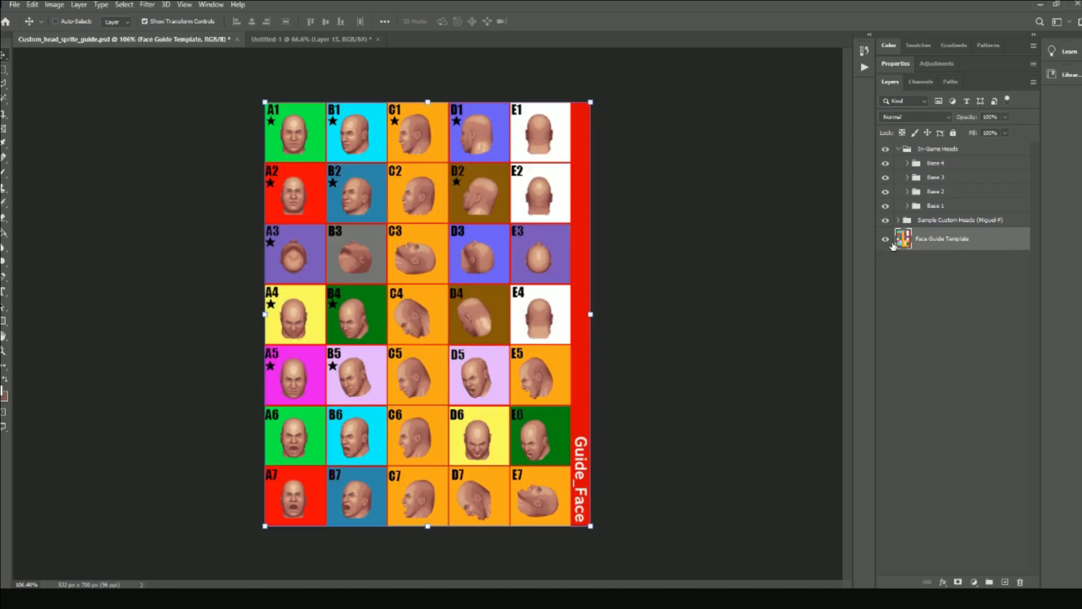
pyautogui.click(907, 191)
pyautogui.click(899, 207)
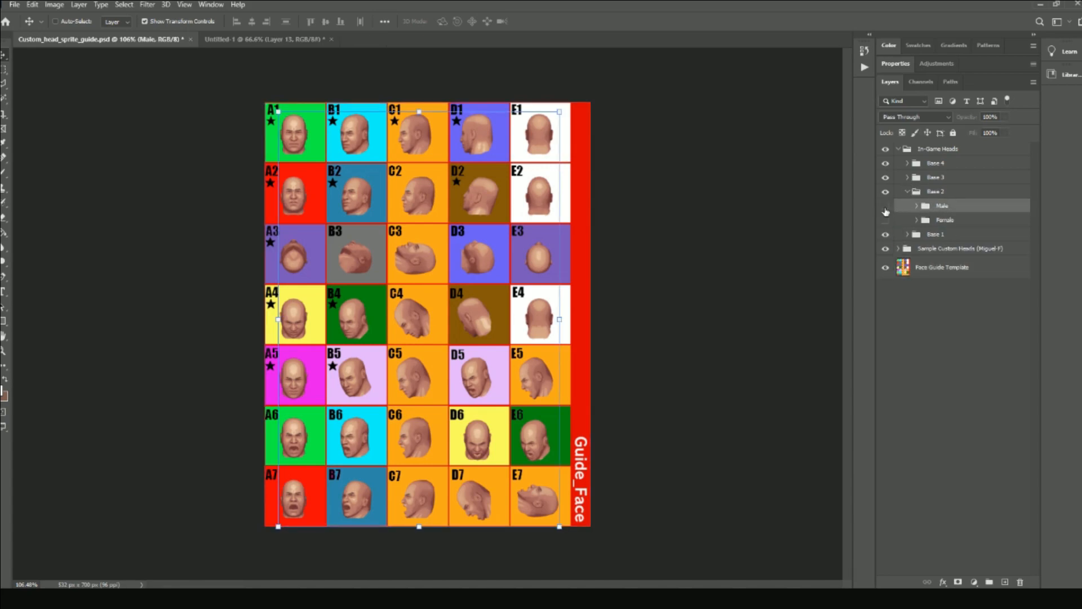
# Hide the Male group in Base 2 and preview individual head layers of the Female group.
pyautogui.click(885, 208)
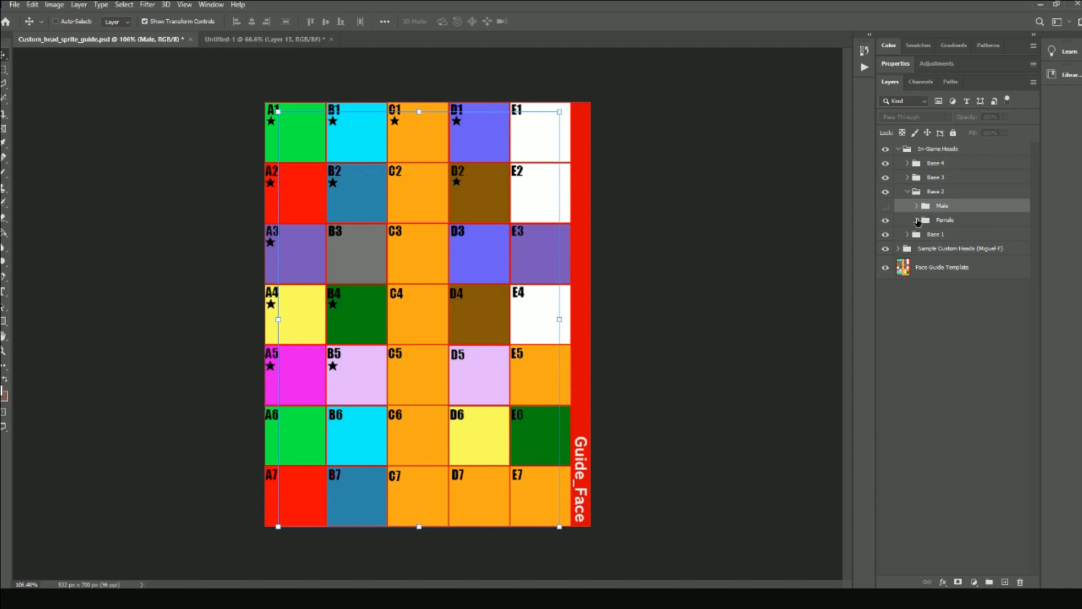
pyautogui.click(917, 220)
pyautogui.click(886, 240)
pyautogui.click(885, 243)
pyautogui.click(885, 264)
pyautogui.click(885, 264)
pyautogui.click(885, 310)
pyautogui.click(885, 309)
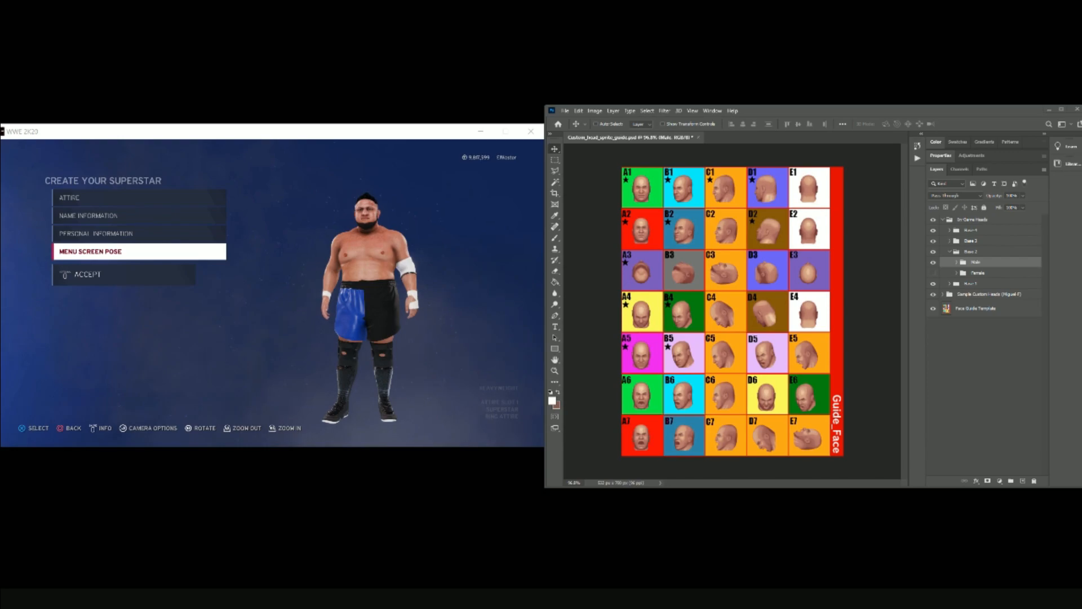
# Switch to WWE 2K20 and open the individual pose selection under Menu Screen Pose.
pyautogui.click(344, 132)
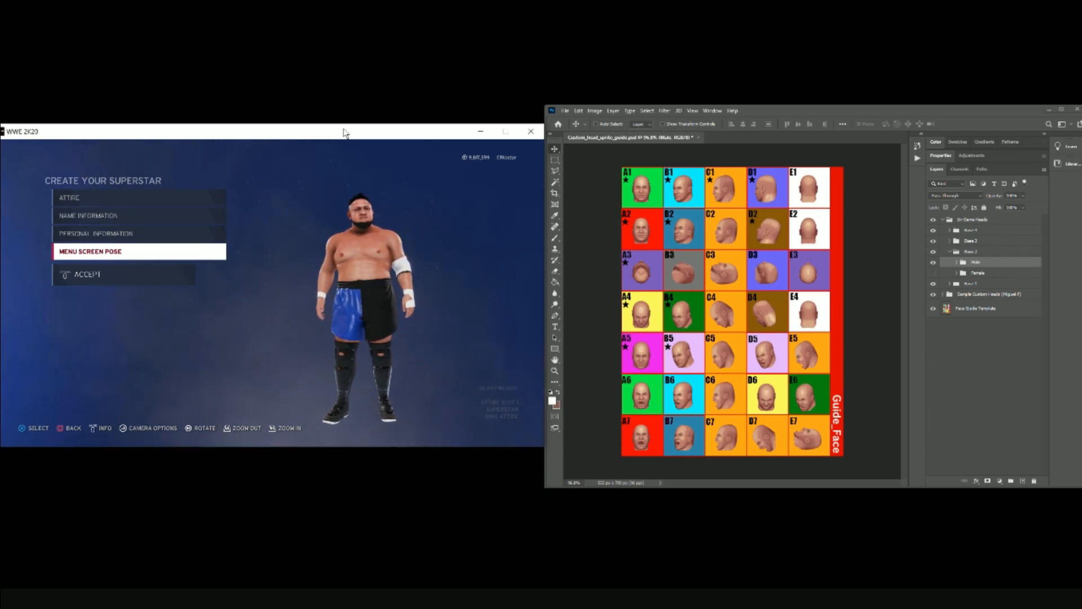
pyautogui.press('Return')
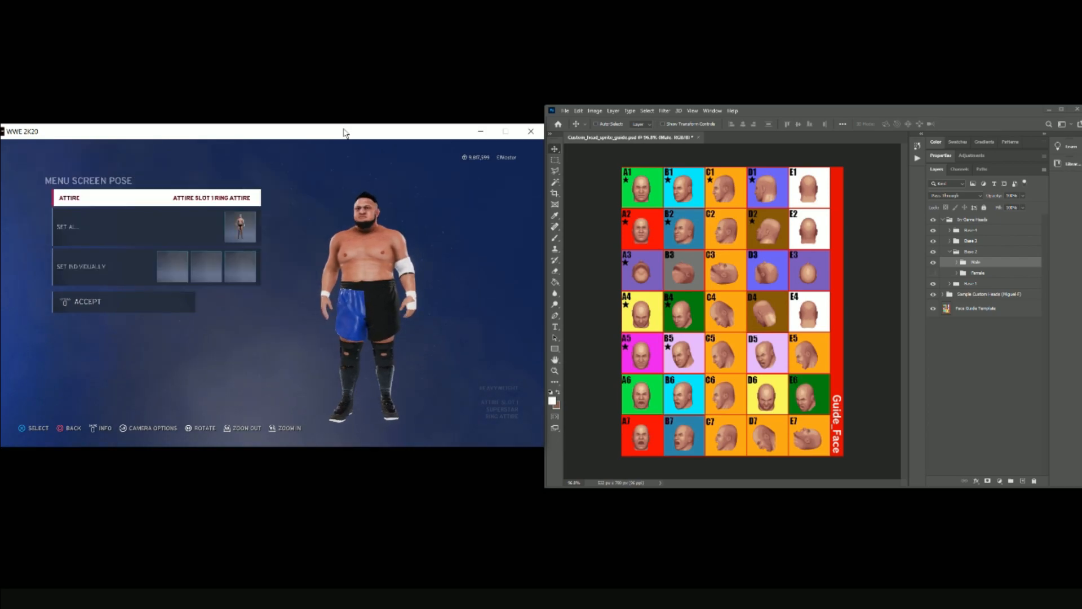
pyautogui.press('Down')
pyautogui.press('Down')
pyautogui.press('Return')
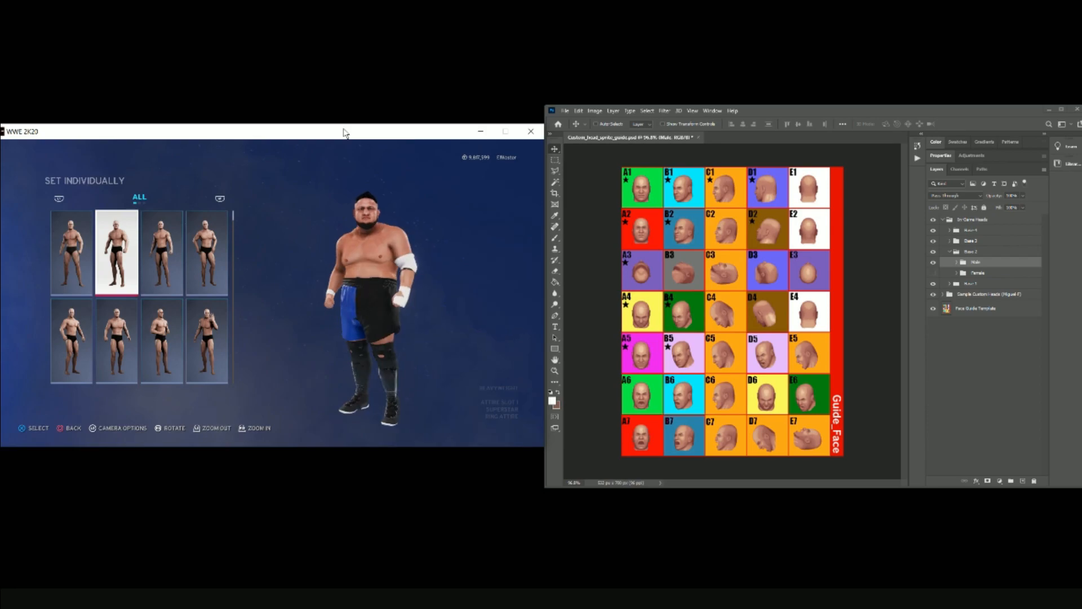
# Look through the body poses, choose a front-facing standing pose, and continue to the facial expressions.
pyautogui.press('Down')
pyautogui.press('Right')
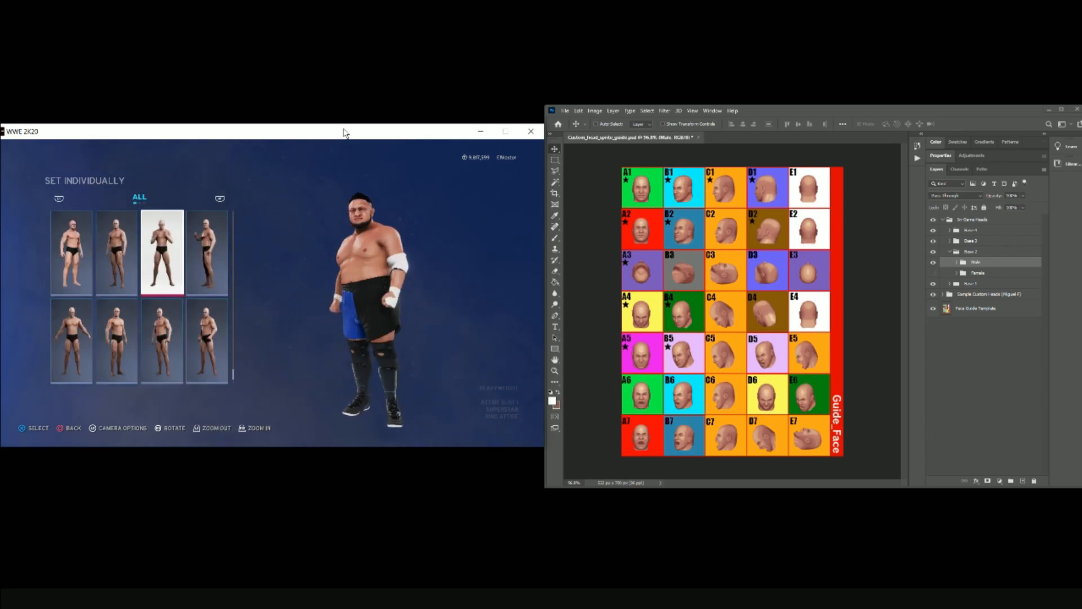
pyautogui.press('Up')
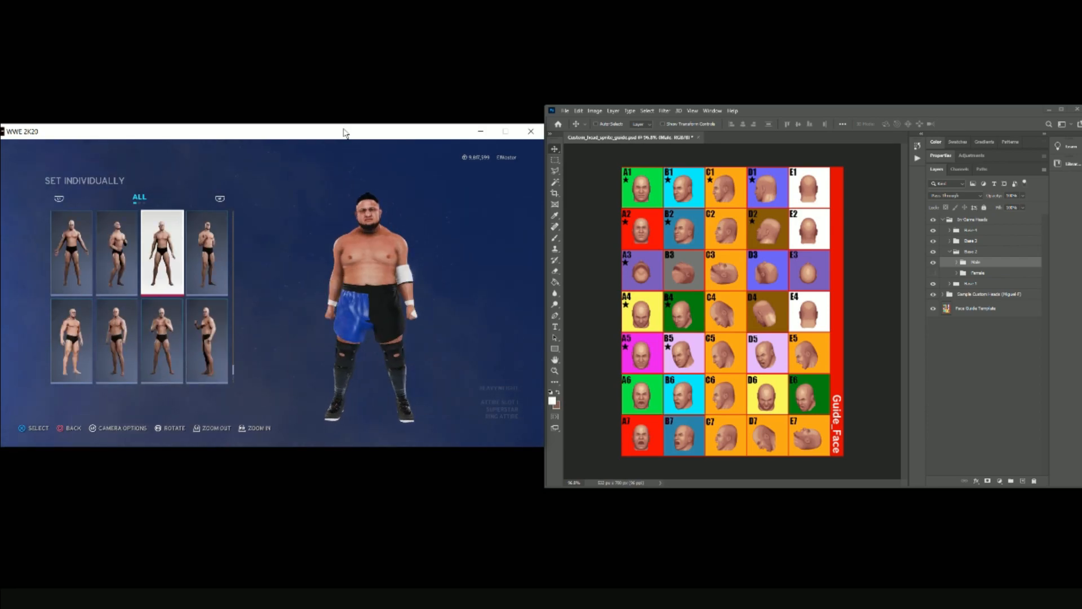
pyautogui.press('Left')
pyautogui.press('Left')
pyautogui.press('Down')
pyautogui.press('Return')
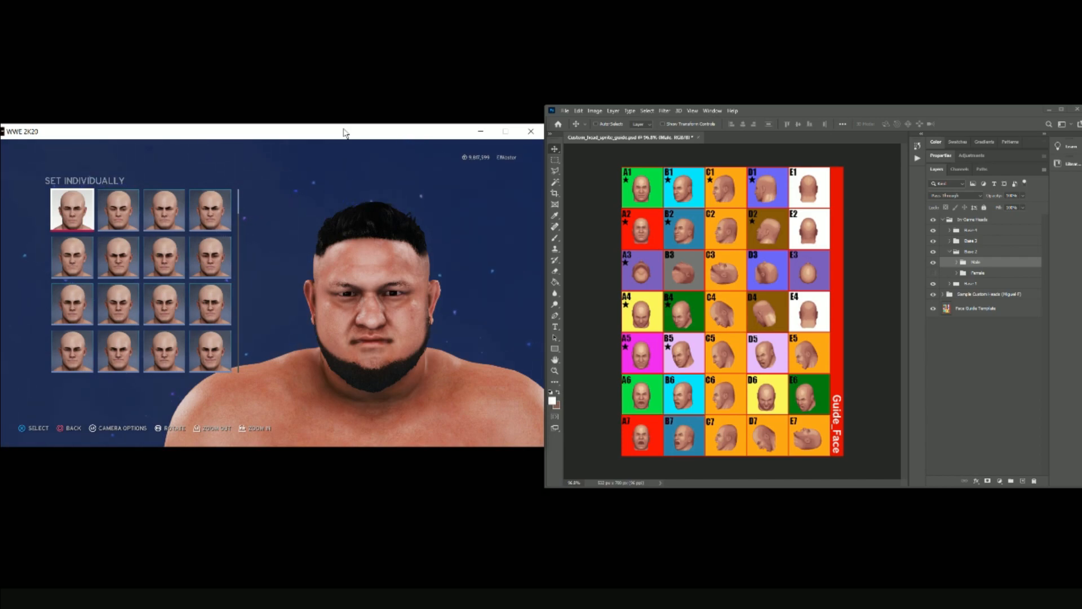
# Preview the wrestler's facial expressions across the grid, including the open-mouthed shout, and compare them with the head guide.
pyautogui.press('Right')
pyautogui.press('Right')
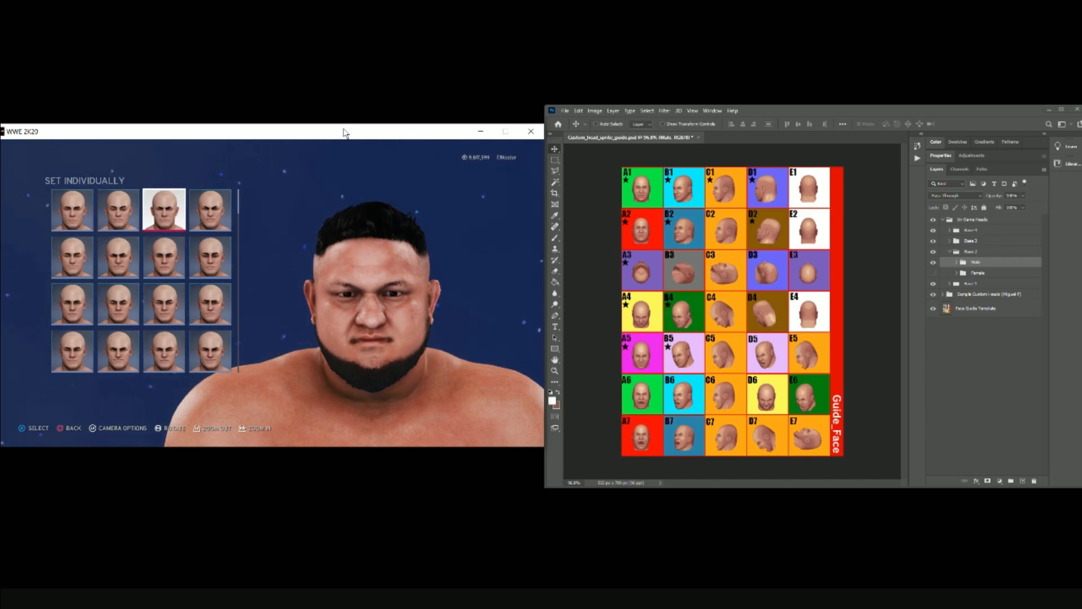
pyautogui.press('Right')
pyautogui.press('Down')
pyautogui.press('Left')
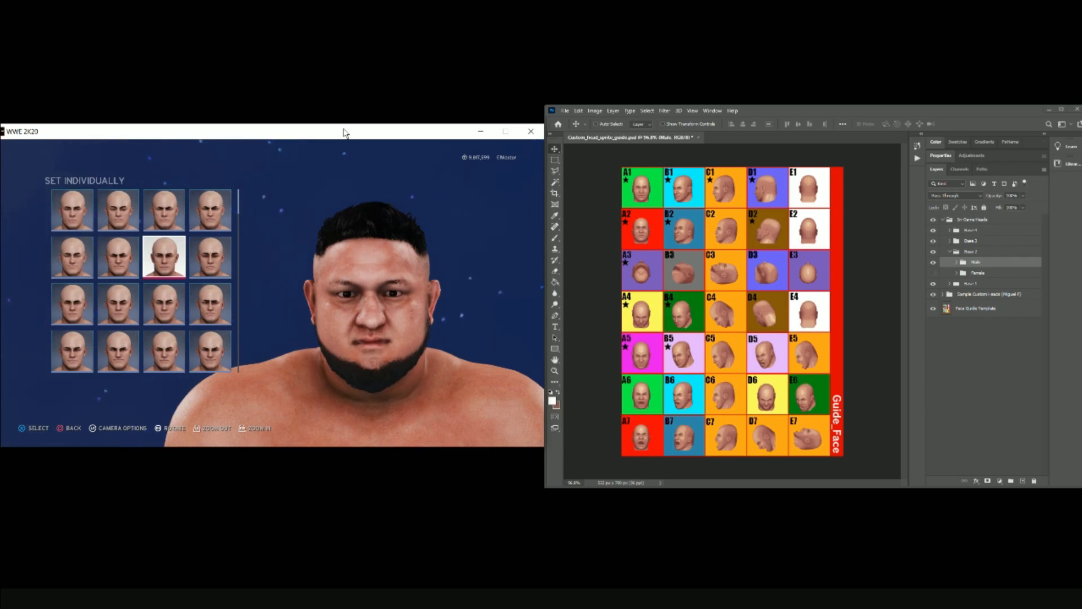
pyautogui.press('Left')
pyautogui.press('Left')
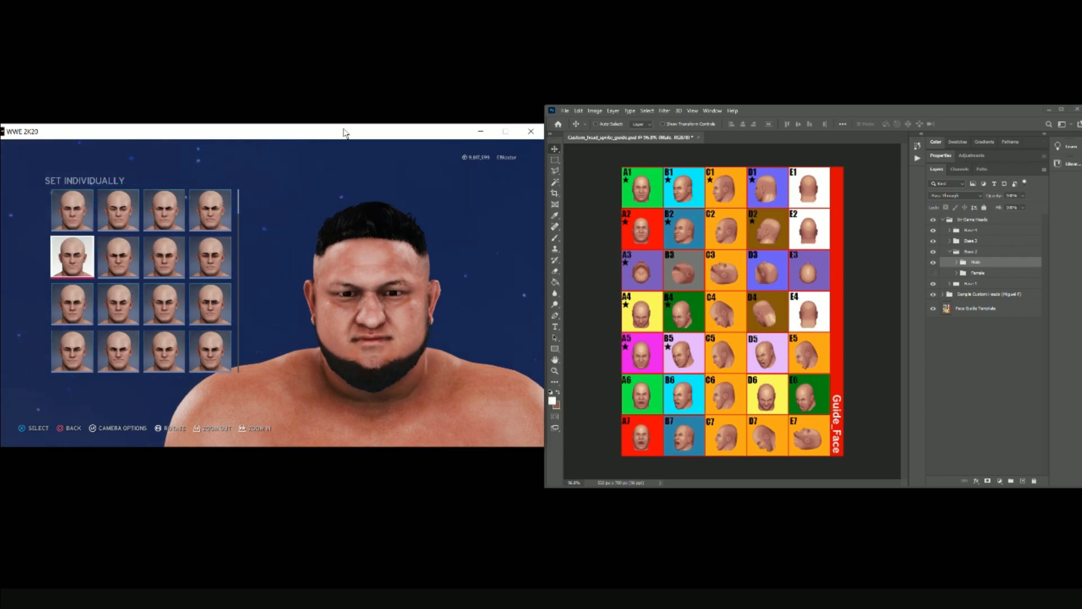
pyautogui.press('Down')
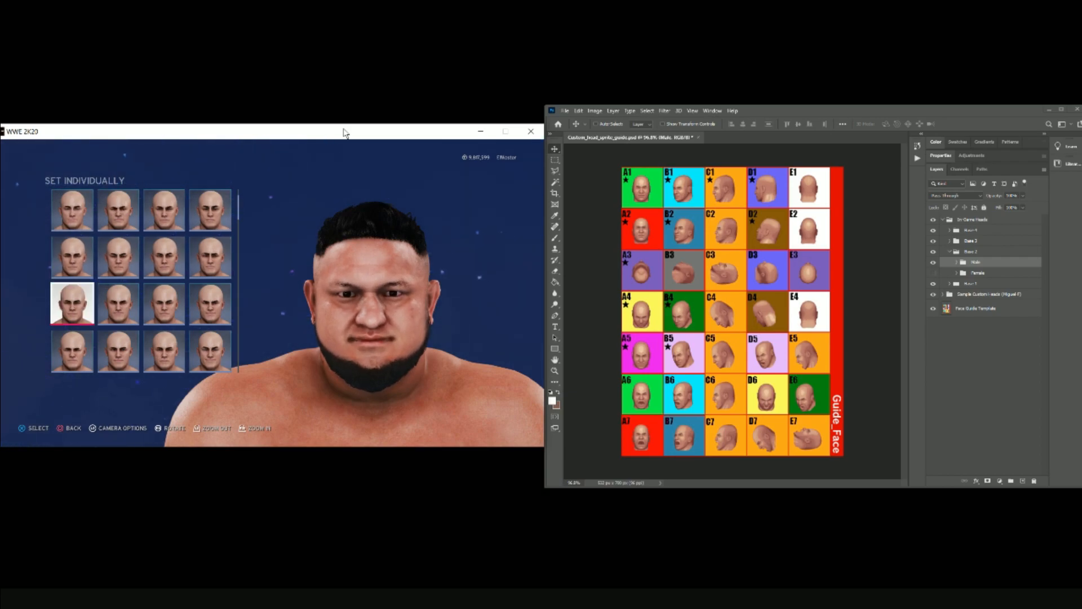
pyautogui.press('Right')
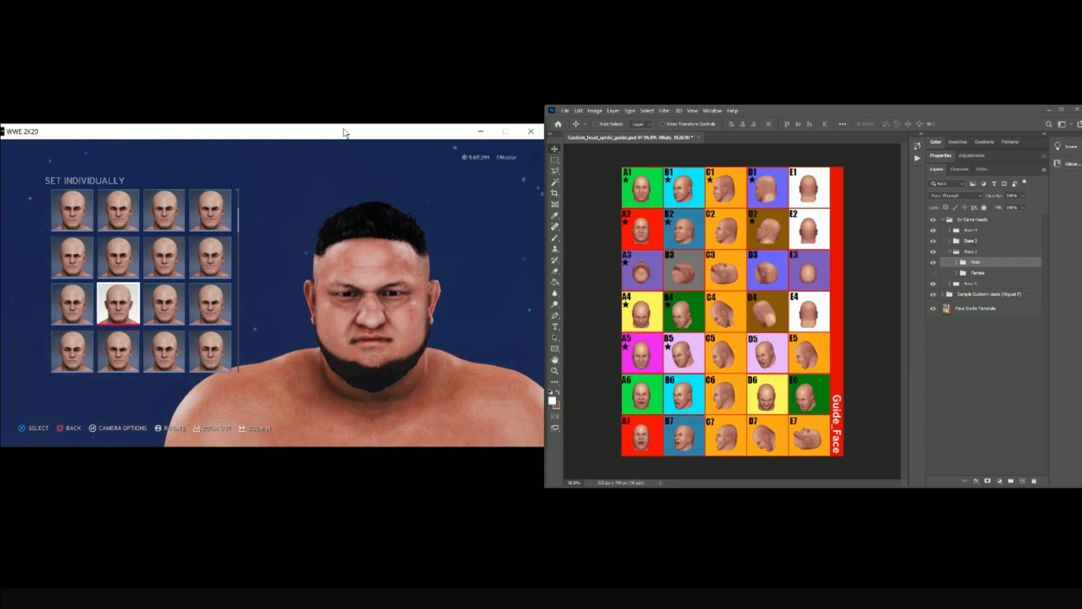
pyautogui.press('Left')
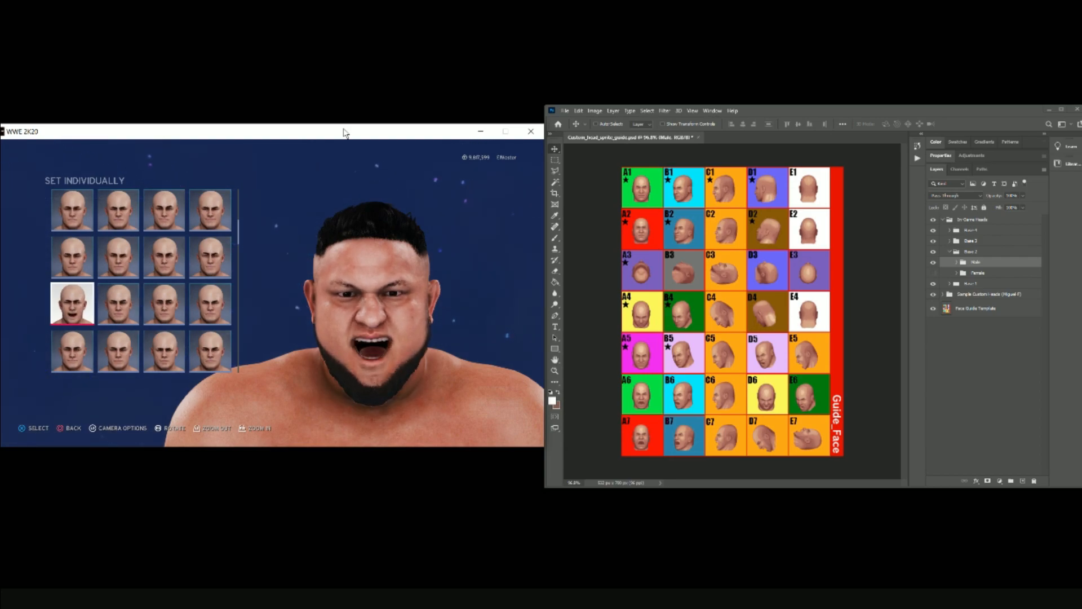
pyautogui.press('Right')
pyautogui.press('Right')
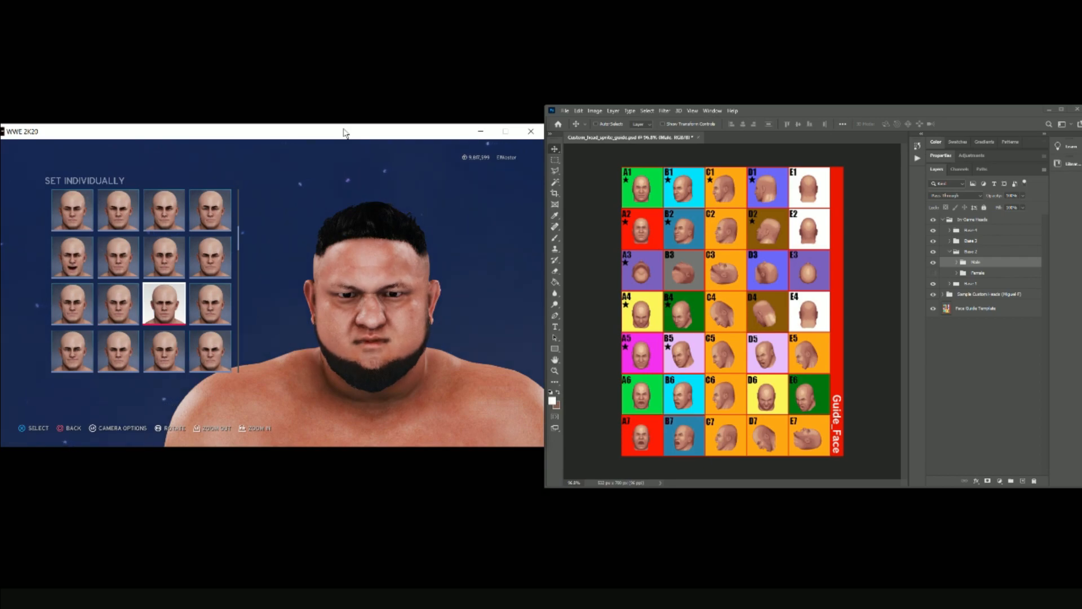
# Compare the expressions in the upper rows and settle on the first, neutral facial expression.
pyautogui.press('Left')
pyautogui.press('Up')
pyautogui.press('Up')
pyautogui.press('Up')
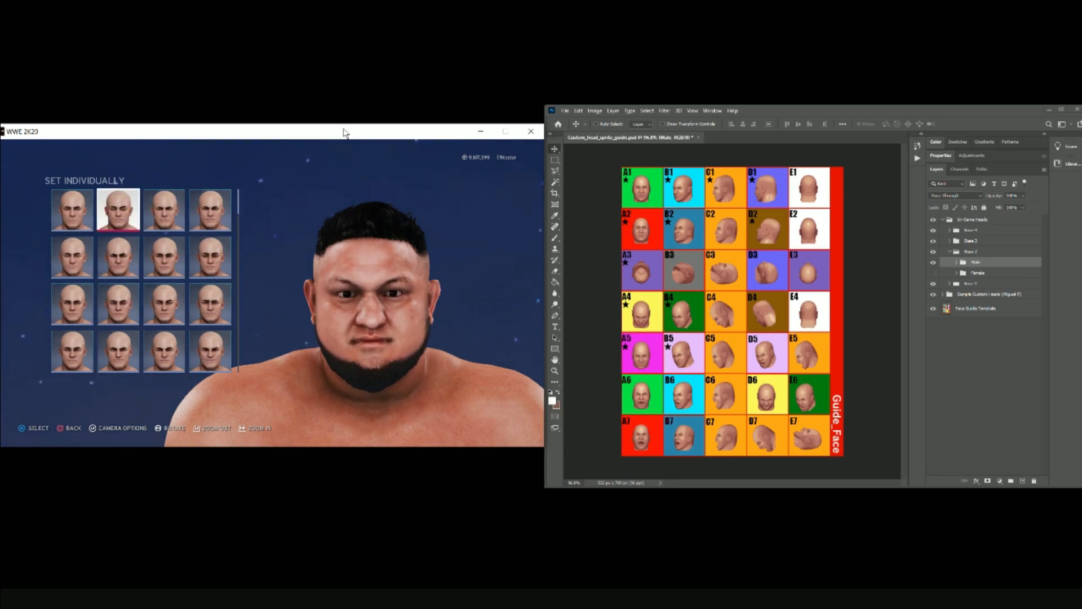
pyautogui.press('Right')
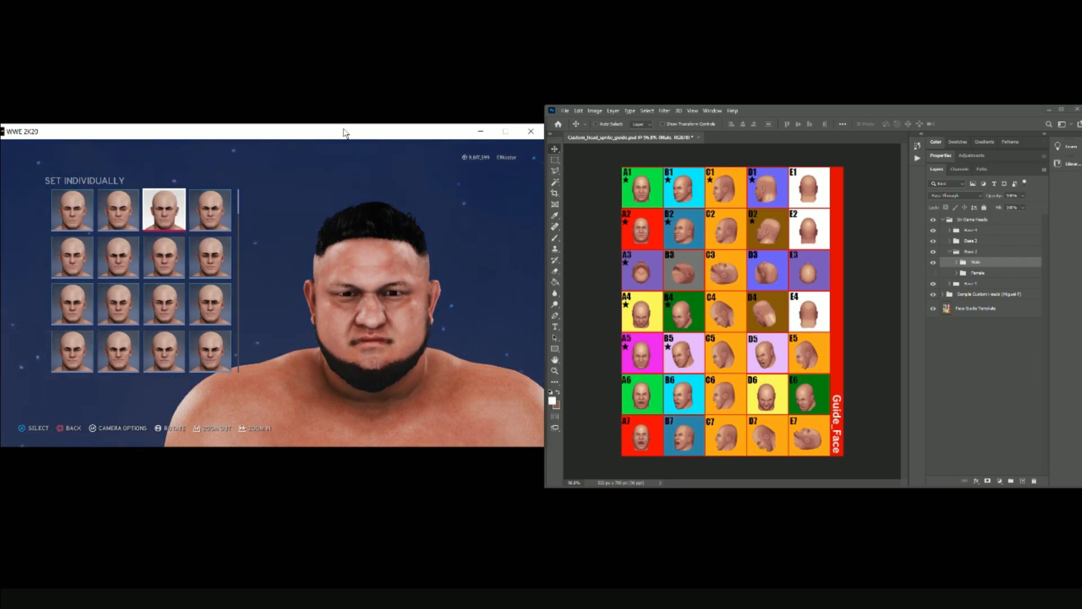
pyautogui.press('Down')
pyautogui.press('Left')
pyautogui.press('Left')
pyautogui.press('Up')
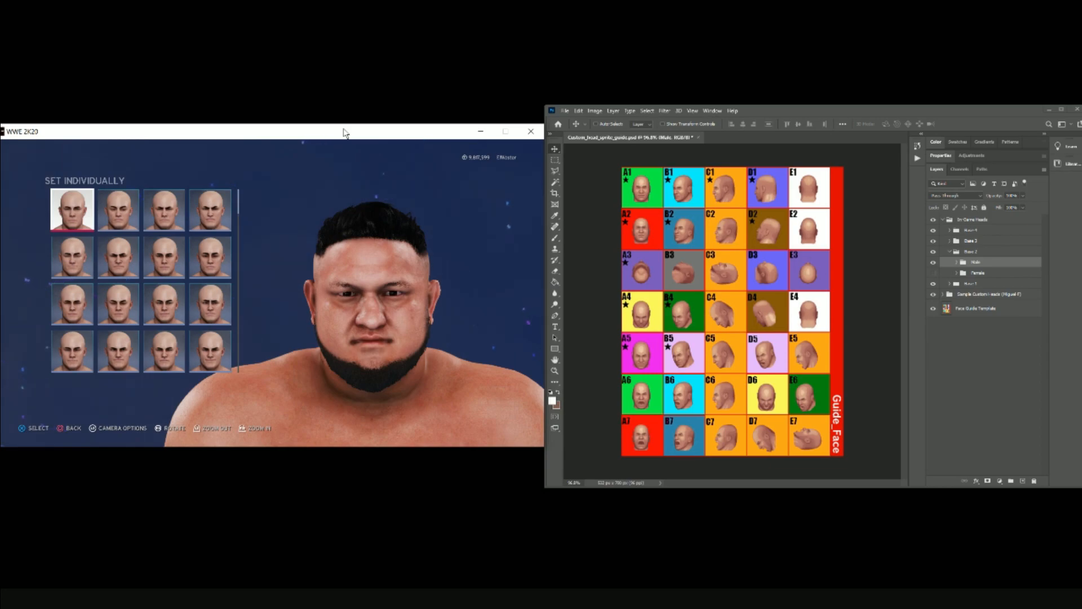
# Switch to Snip & Sketch and place its window below the wrestler's face and clear of the head guide.
pyautogui.hotkey('alt', 'Tab')
pyautogui.moveTo(0, 417)
pyautogui.mouseDown()
pyautogui.moveTo(755, 350)
pyautogui.moveTo(603, 389)
pyautogui.moveTo(721, 371)
pyautogui.mouseUp()
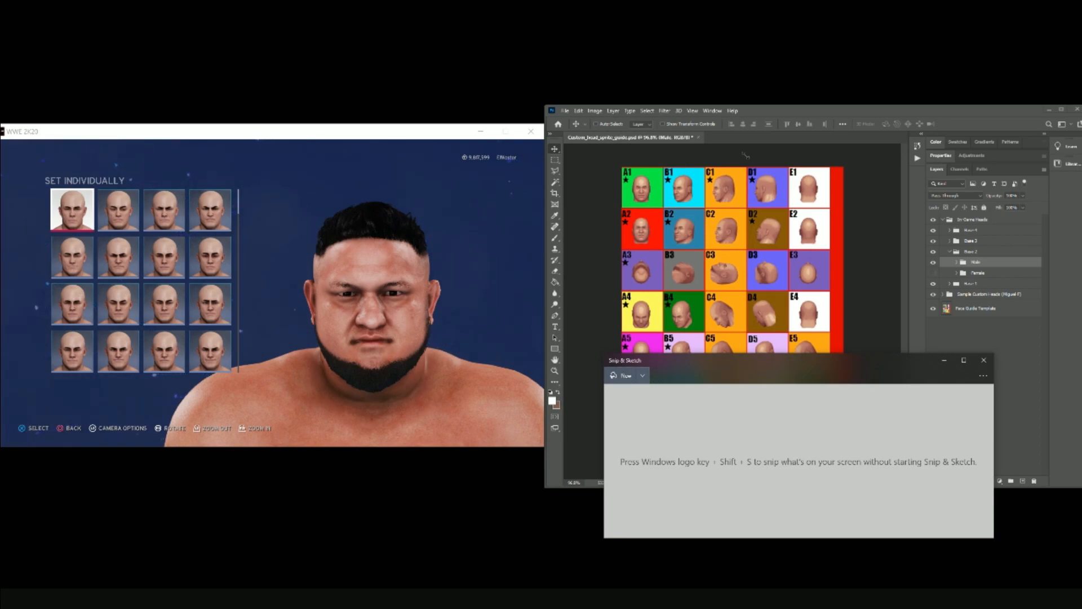
pyautogui.moveTo(799, 360); pyautogui.dragTo(503, 407)
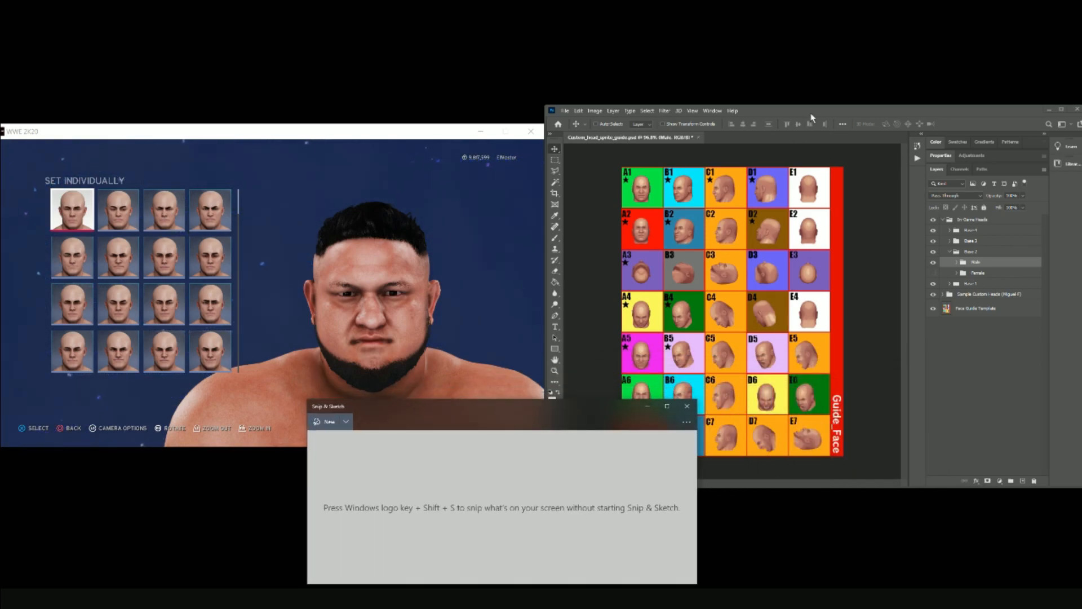
# Switch to Photoshop and create a new 800 x 1500 pixel RGB document at 72 pixels/inch.
pyautogui.click(810, 110)
pyautogui.click(565, 110)
pyautogui.click(572, 120)
pyautogui.doubleClick(618, 181)
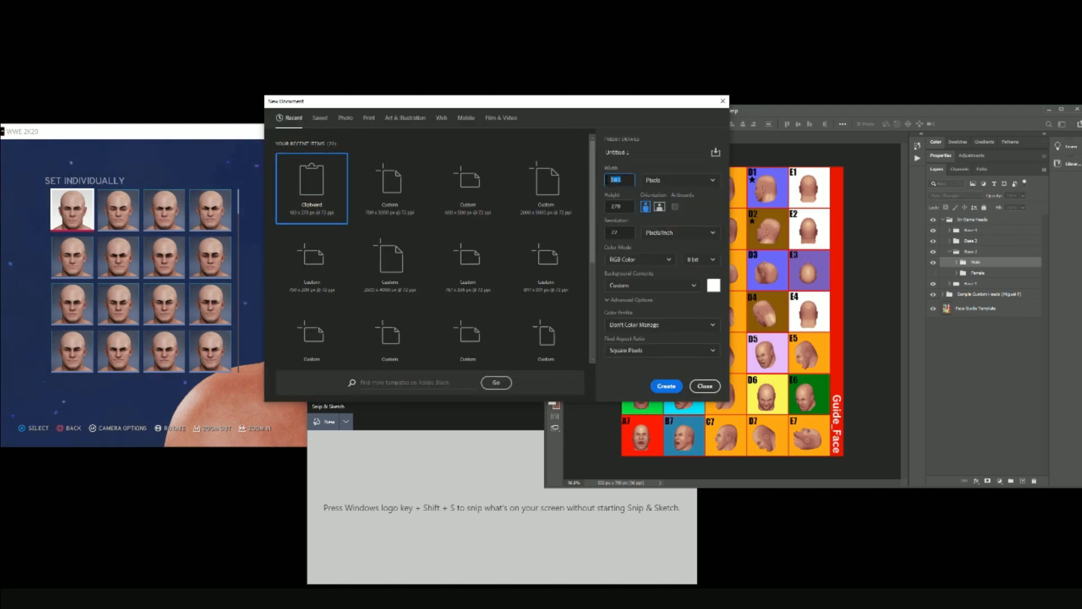
pyautogui.press('Tab')
pyautogui.write('1500')
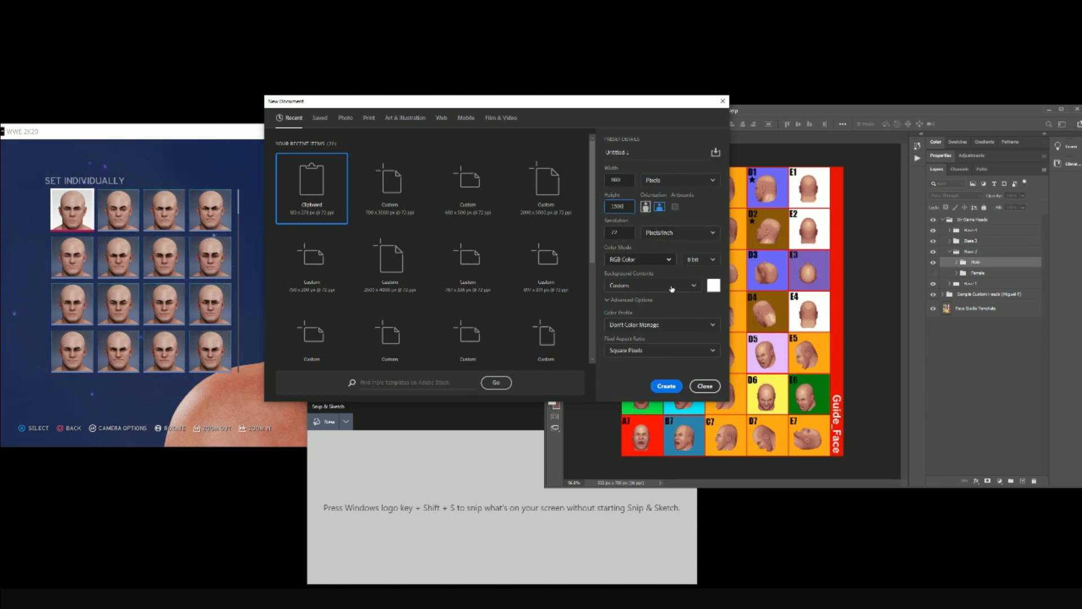
pyautogui.click(667, 386)
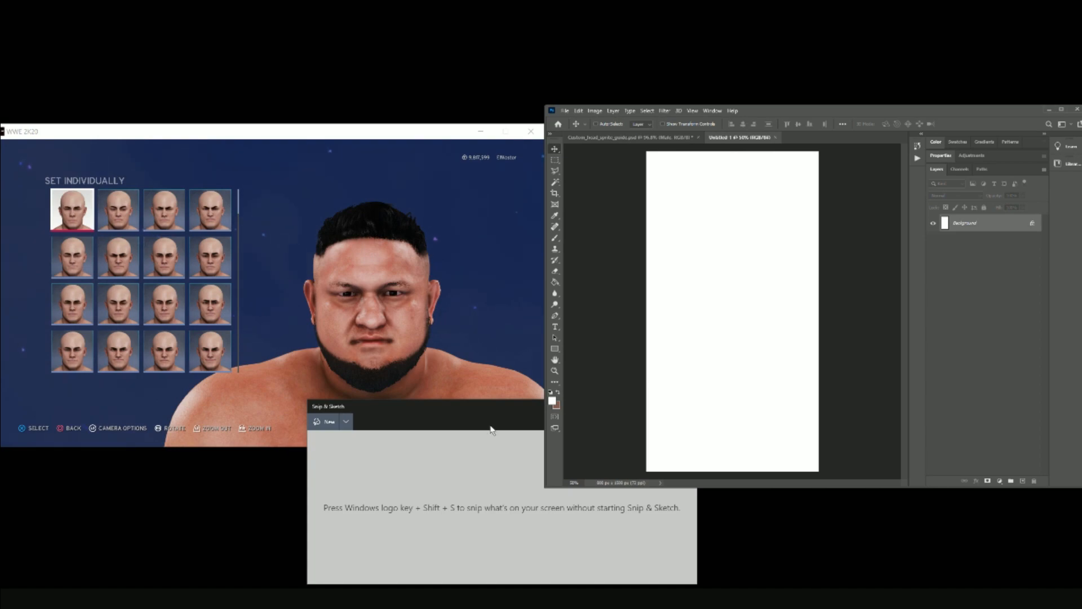
# Switch to Snip & Sketch, capture the wrestler's front-facing head and shoulders, and copy the snip.
pyautogui.moveTo(465, 409); pyautogui.dragTo(722, 335)
pyautogui.click(586, 348)
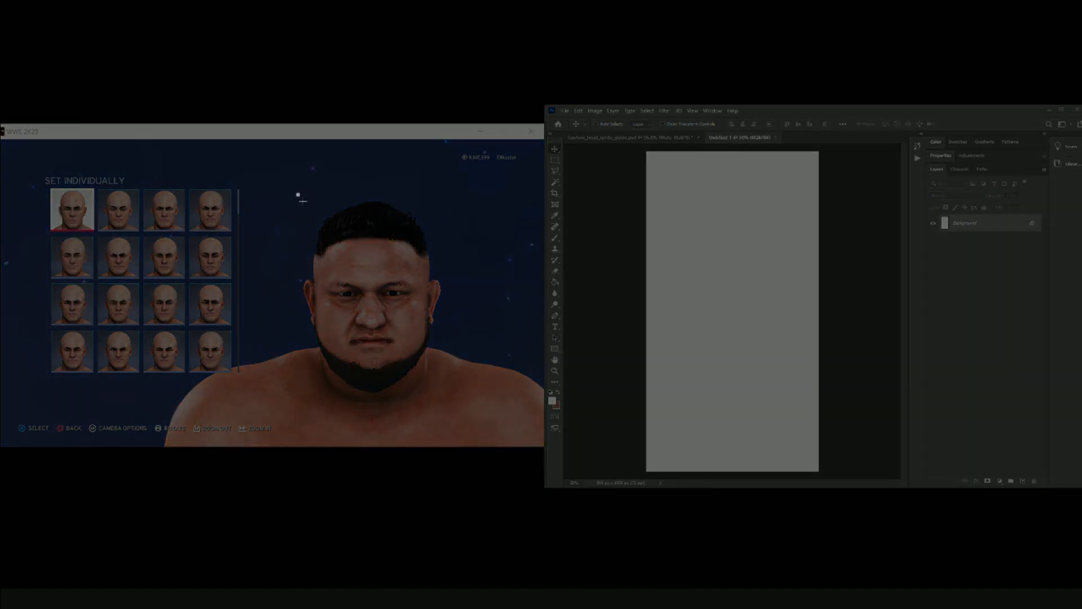
pyautogui.moveTo(297, 193); pyautogui.dragTo(466, 407)
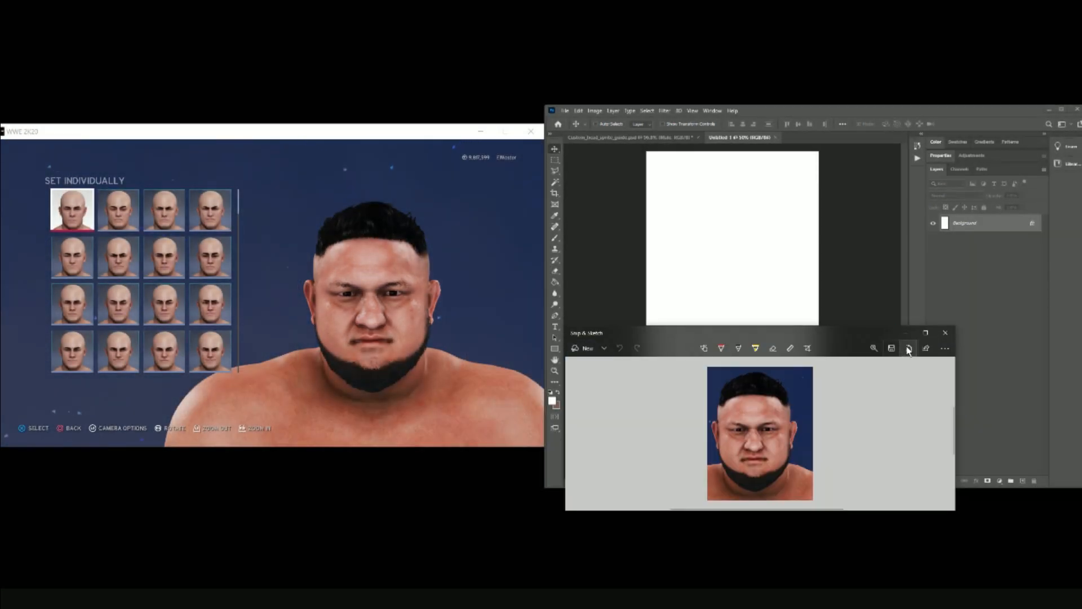
pyautogui.click(907, 349)
# Paste the head snip into the new Photoshop document and enable Show Transform Controls.
pyautogui.click(744, 198)
pyautogui.hotkey('ctrl', 'v')
pyautogui.click(662, 124)
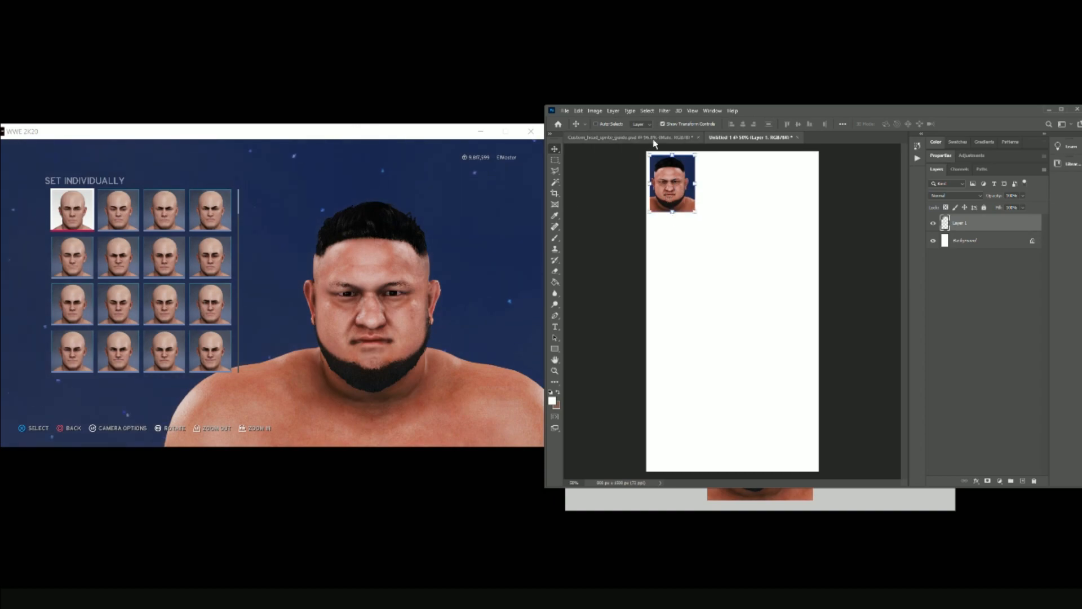
# Return to the head sprite guide for reference, start another snip, and switch to WWE 2K20.
pyautogui.click(631, 137)
pyautogui.press('super+shift+s')
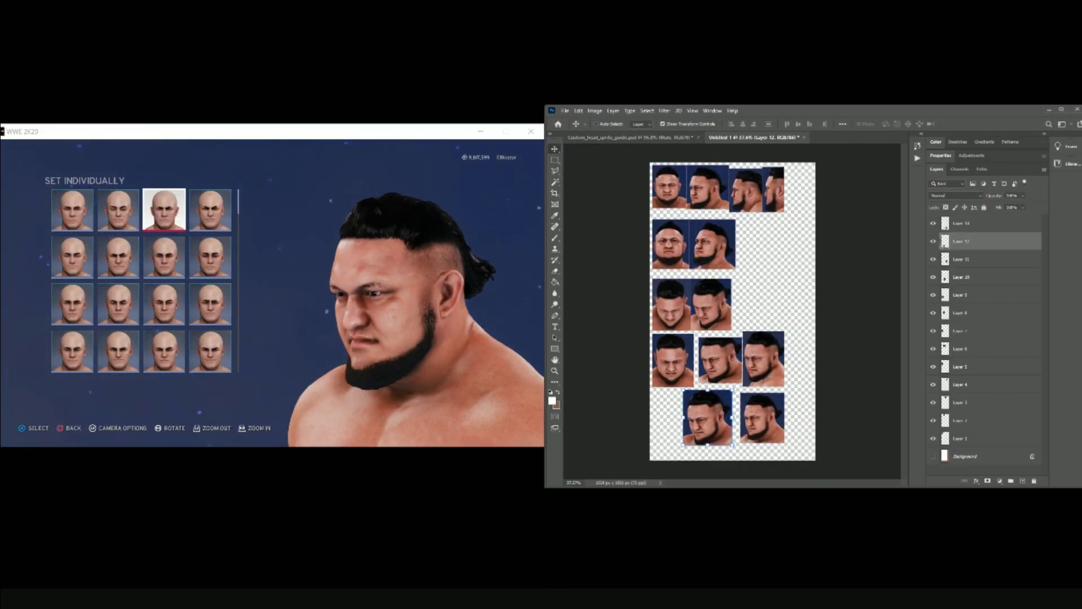
pyautogui.click(346, 136)
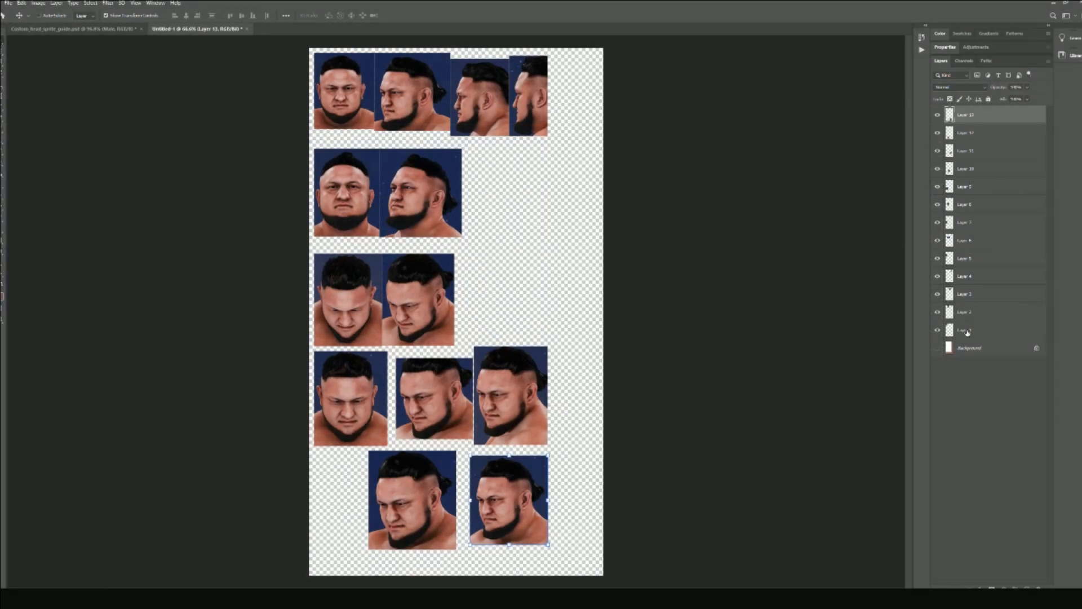
# Merge all the pasted head layers above the Background into a single layer.
pyautogui.keyDown('shift'); pyautogui.click(970, 330); pyautogui.keyUp('shift')
pyautogui.rightClick(969, 337)
pyautogui.click(1010, 489)
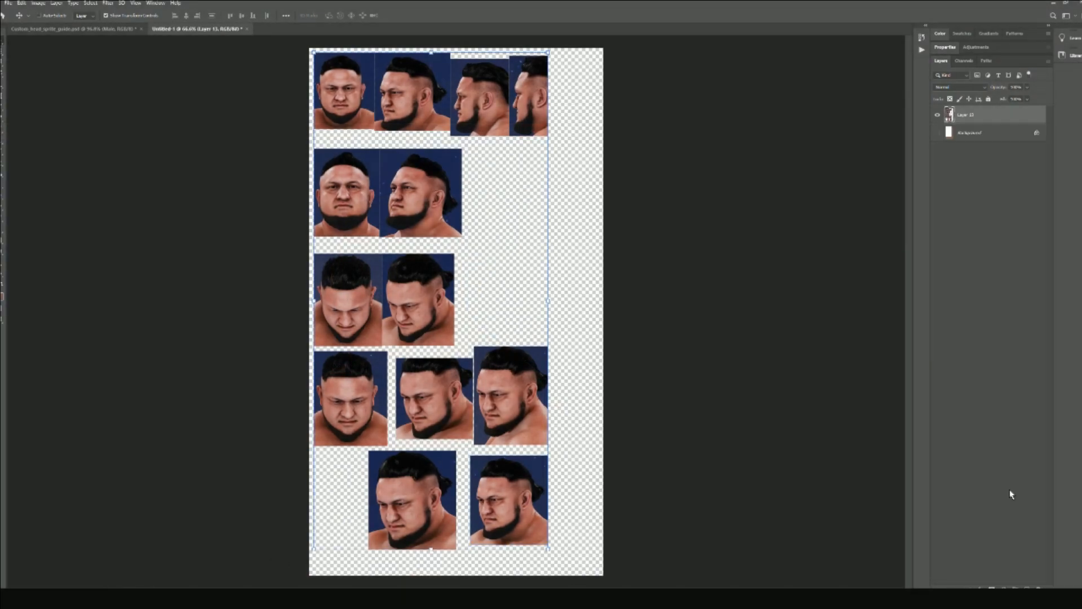
# Remove the blue background behind all the heads using a non-contiguous Magic Wand selection, and deselect.
pyautogui.click(2, 78)
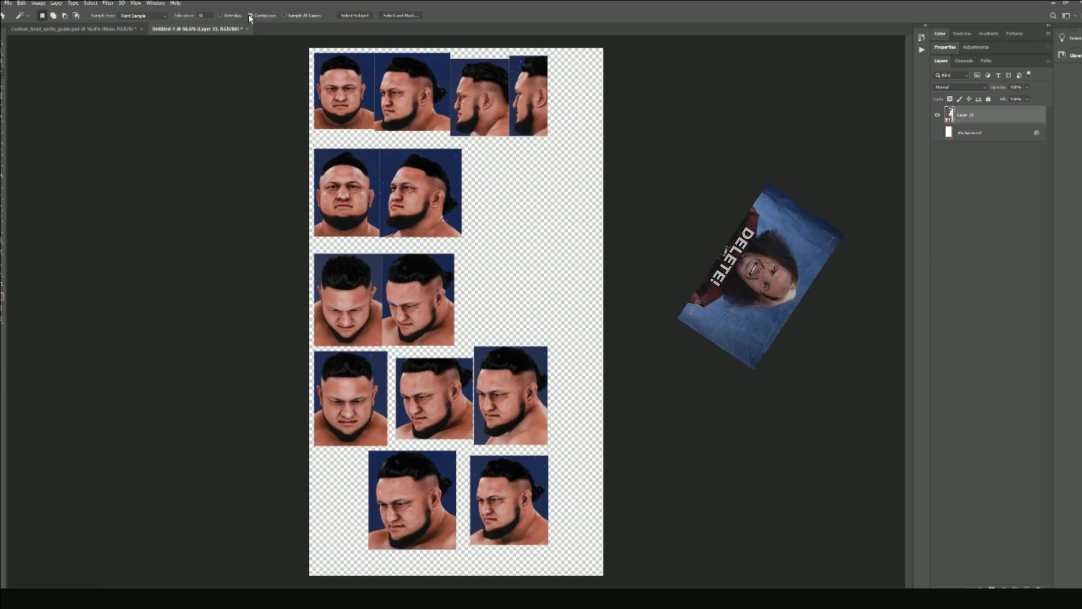
pyautogui.click(371, 76)
pyautogui.press('Delete')
pyautogui.hotkey('ctrl', 'd')
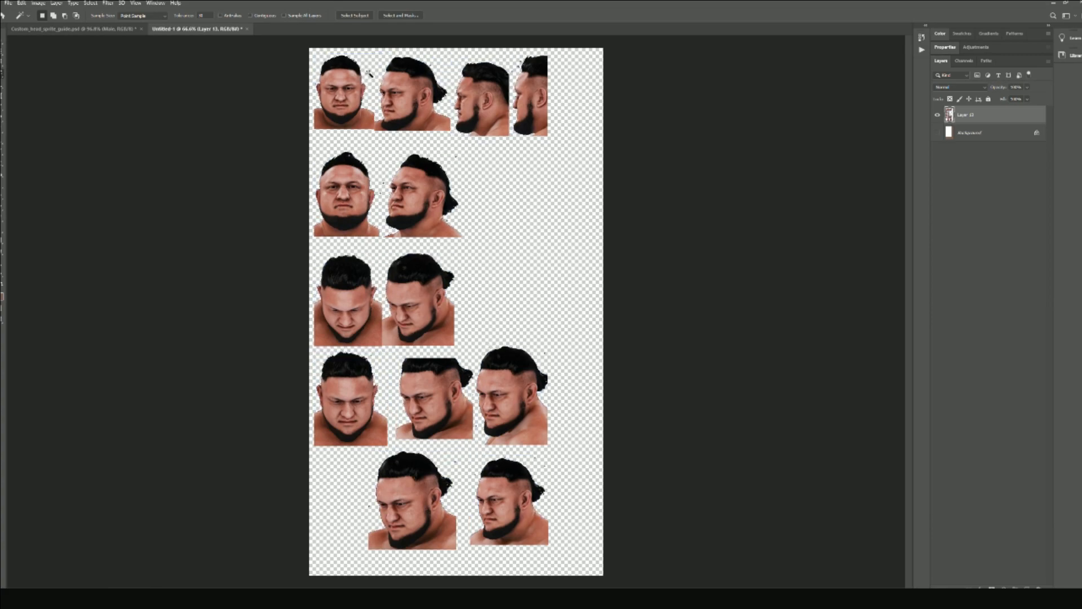
# Copy the front-facing A1 head from the guide's Bad Luck Fale layer into Untitled-1, beside the second row of heads.
pyautogui.click(1, 48)
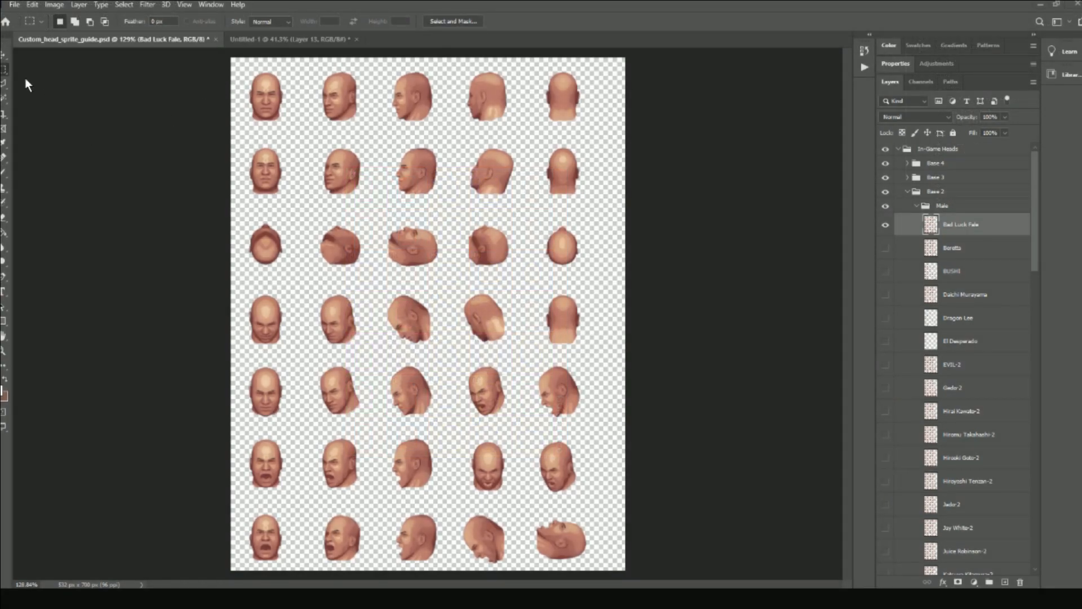
pyautogui.moveTo(237, 68); pyautogui.dragTo(296, 128)
pyautogui.click(298, 39)
pyautogui.moveTo(429, 317); pyautogui.dragTo(502, 218)
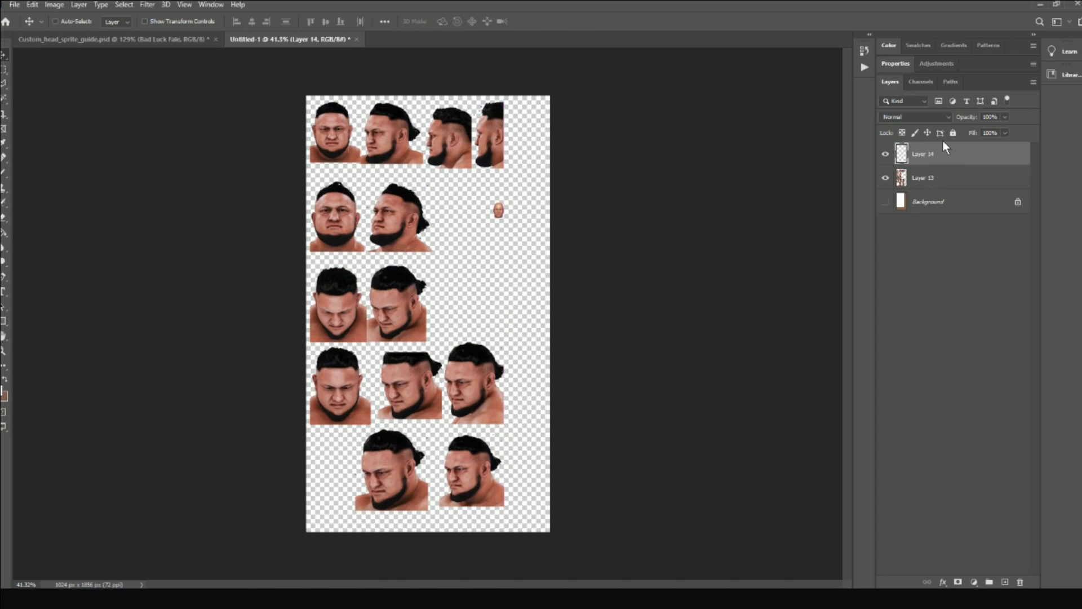
# Rename the layer holding the copied guide head as Colour Match.
pyautogui.doubleClick(923, 154)
pyautogui.write('Colour Match')
pyautogui.click(958, 315)
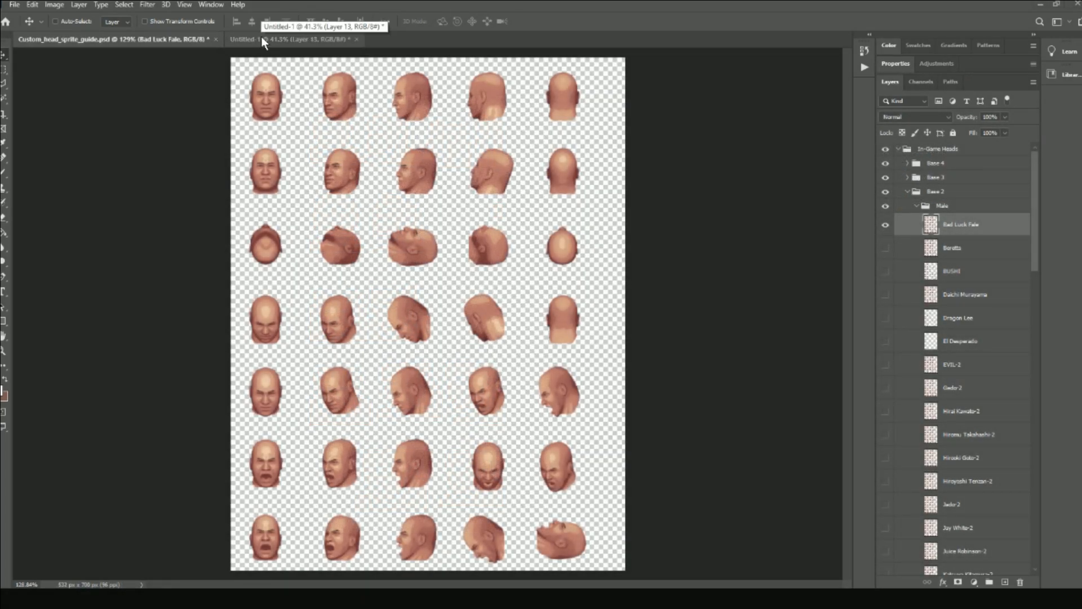
# Select the first front-facing face on Untitled-1's Layer 13 with the Polygonal Lasso, leaving out the hair, ears and most of the beard.
pyautogui.click(261, 36)
pyautogui.scroll(3, 293, 104)
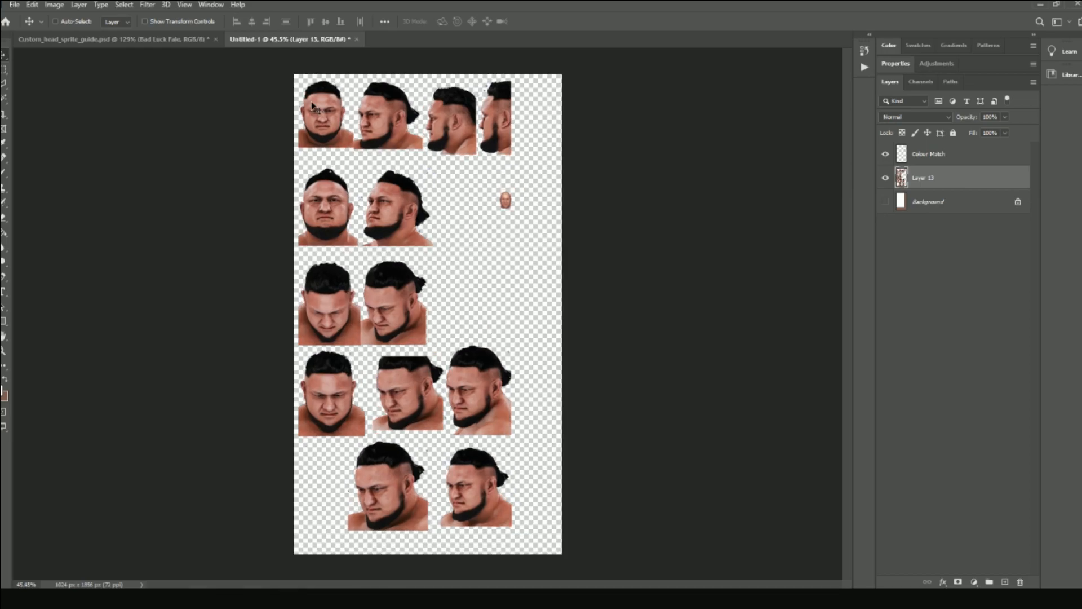
pyautogui.scroll(4, 313, 106)
pyautogui.scroll(3, 342, 204)
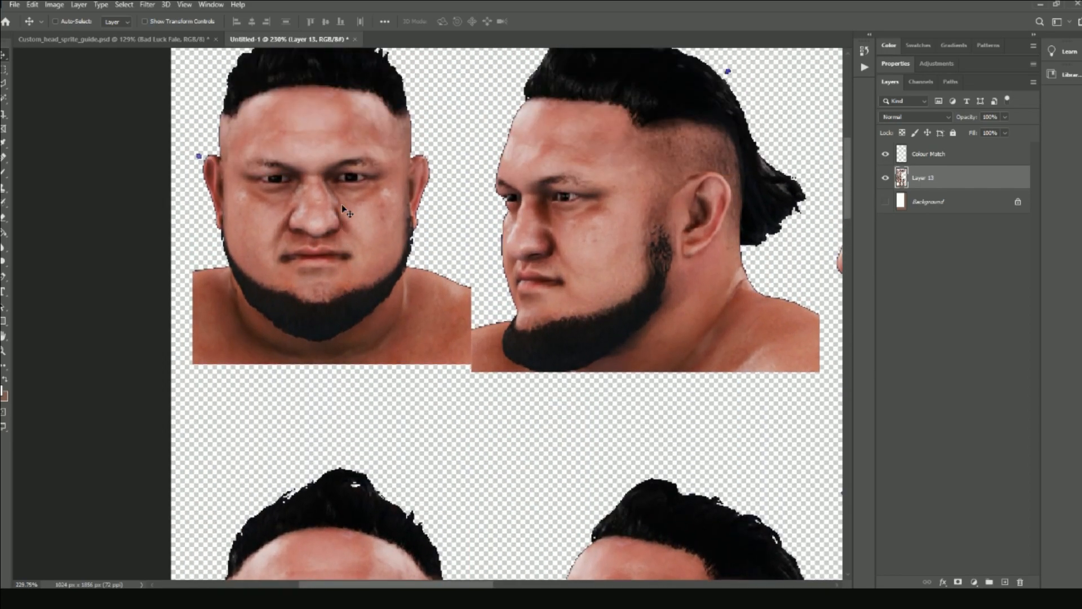
pyautogui.scroll(1, 260, 238)
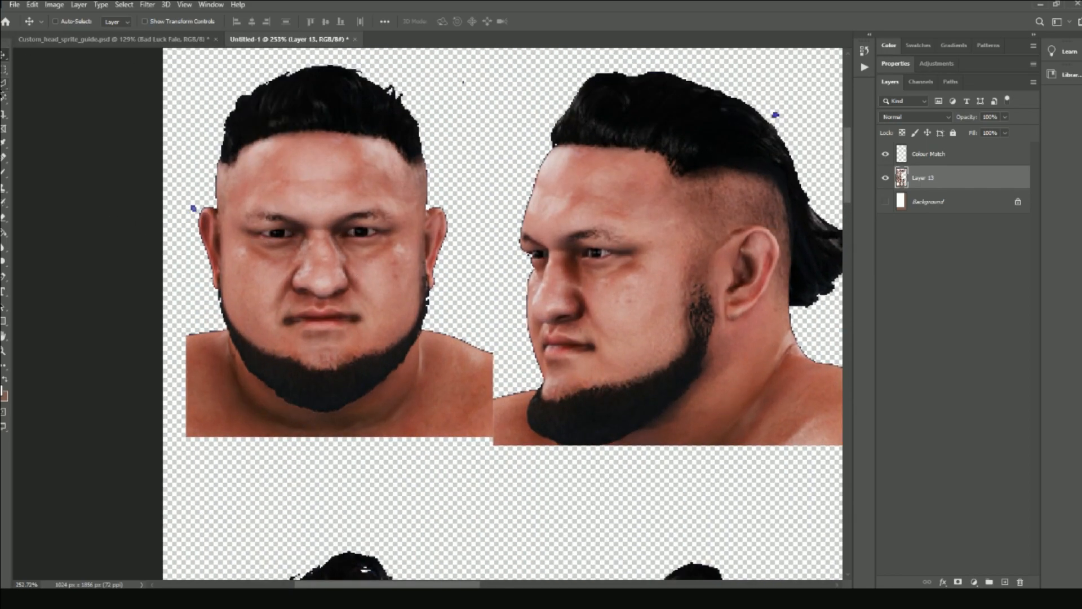
pyautogui.click(4, 84)
pyautogui.click(224, 243)
pyautogui.click(227, 180)
pyautogui.click(255, 153)
pyautogui.click(322, 147)
pyautogui.click(394, 161)
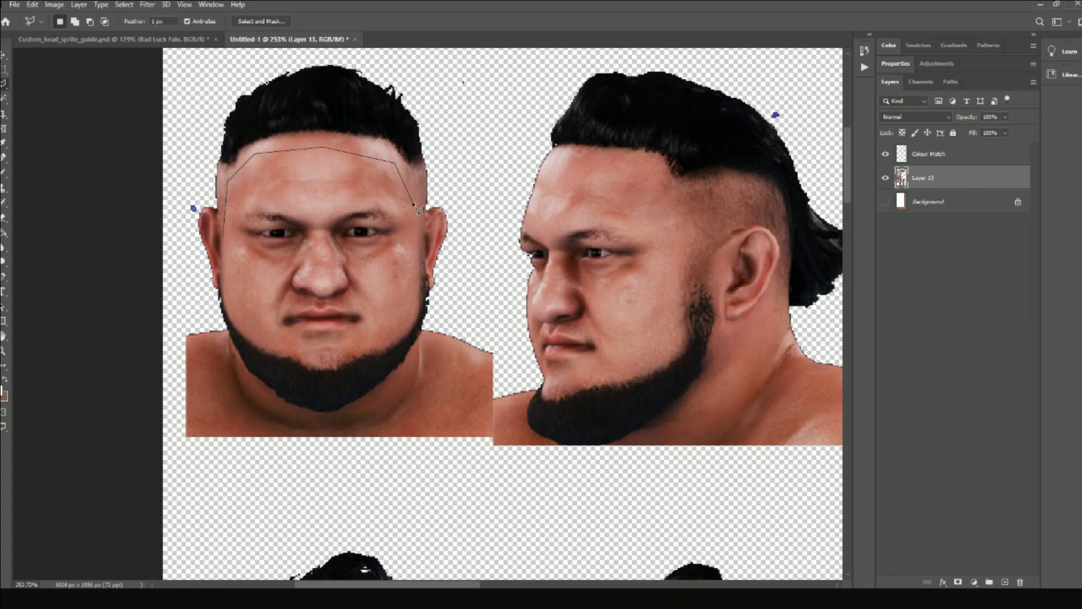
pyautogui.click(422, 236)
pyautogui.click(417, 320)
pyautogui.click(321, 368)
pyautogui.click(305, 356)
pyautogui.click(275, 351)
pyautogui.click(222, 296)
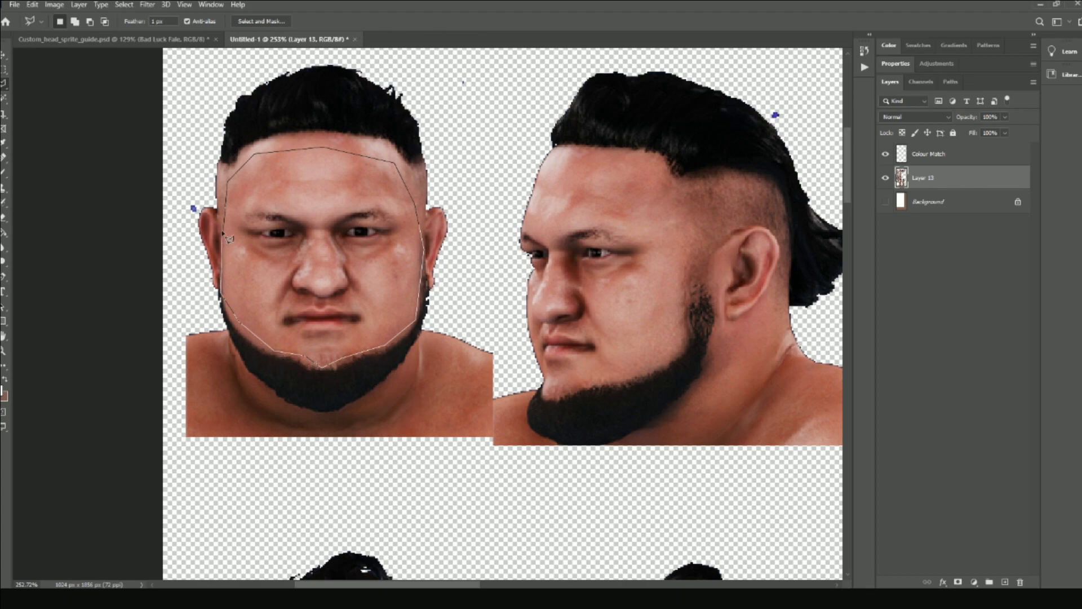
pyautogui.click(227, 241)
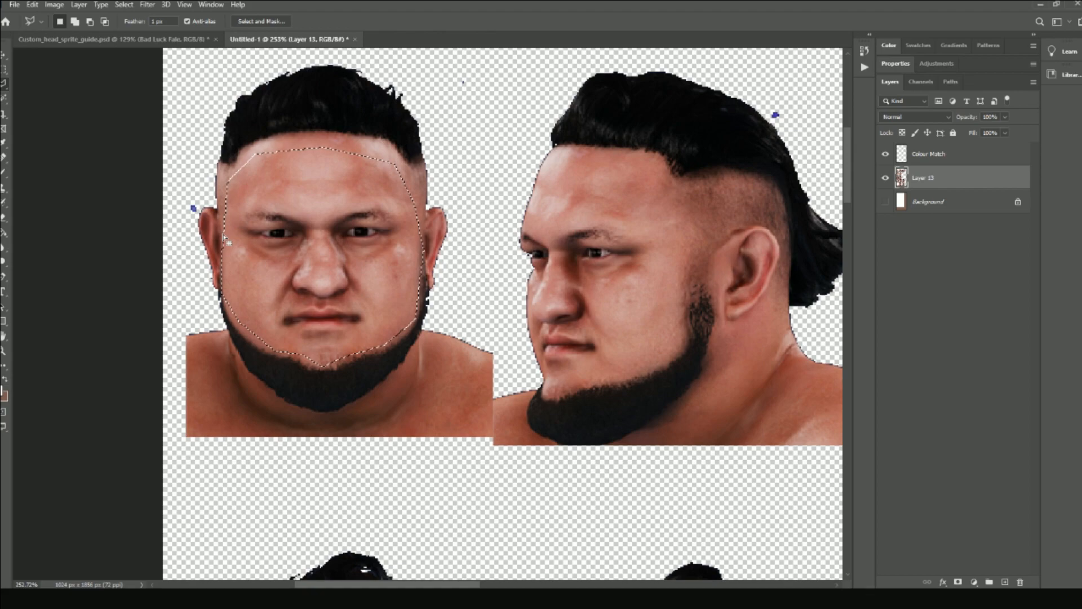
# Copy the selected face into Custom_head_sprite_guide.psd above the Bad Luck Fale layer, show its transform controls and move it near the top row.
pyautogui.click(77, 39)
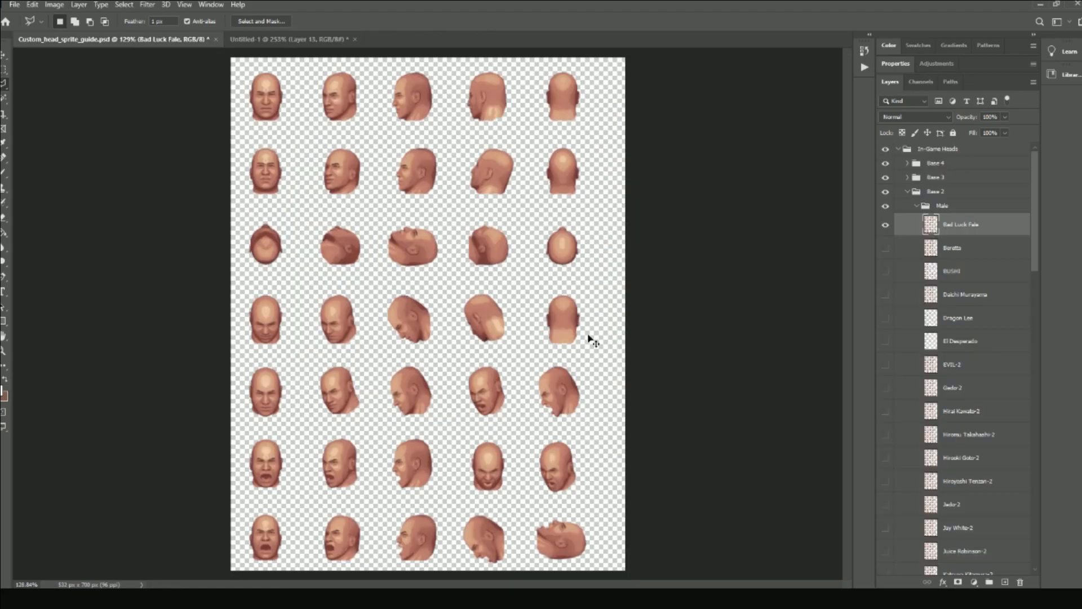
pyautogui.hotkey('ctrl', 'v')
pyautogui.press('v')
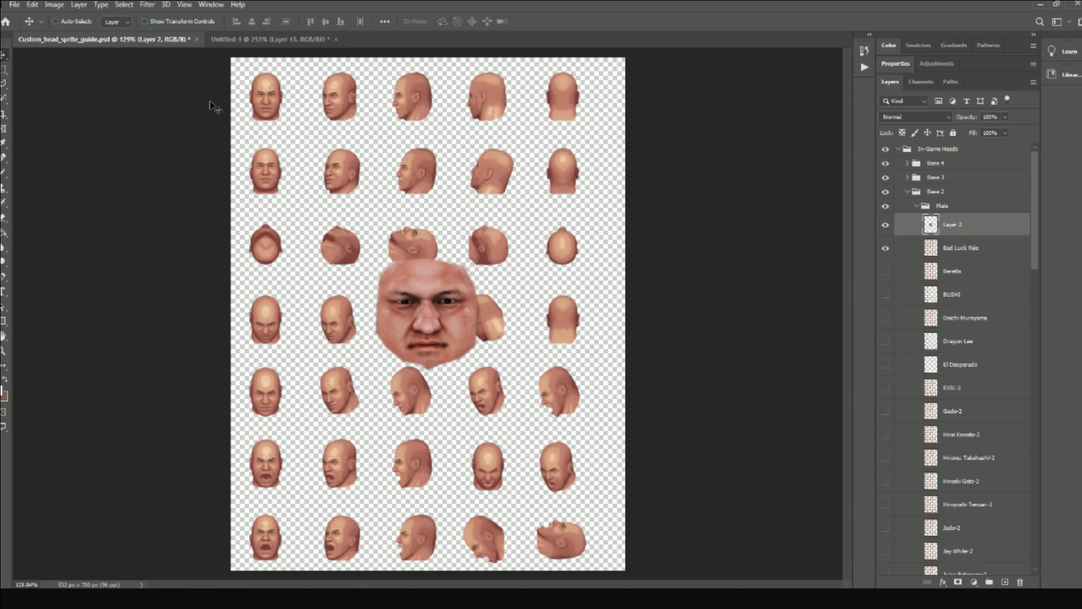
pyautogui.click(144, 21)
pyautogui.moveTo(394, 261); pyautogui.dragTo(321, 79)
# Scale the pasted face down and position it over the front-facing A1 head so the facial features line up.
pyautogui.scroll(12, 266, 87)
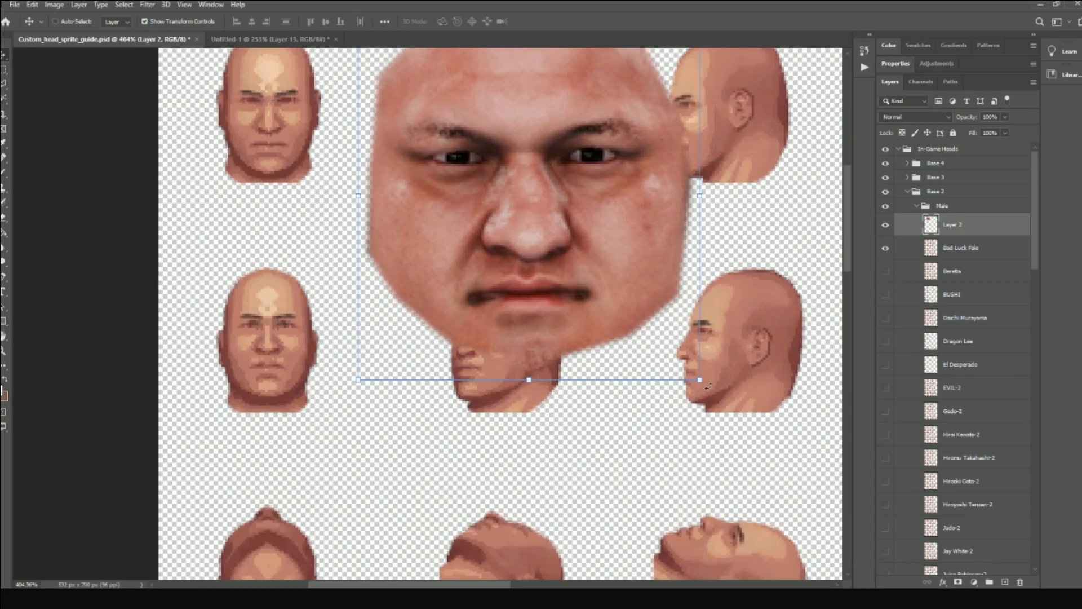
pyautogui.scroll(3, 699, 350)
pyautogui.moveTo(699, 478); pyautogui.dragTo(466, 227)
pyautogui.moveTo(402, 171); pyautogui.dragTo(345, 219)
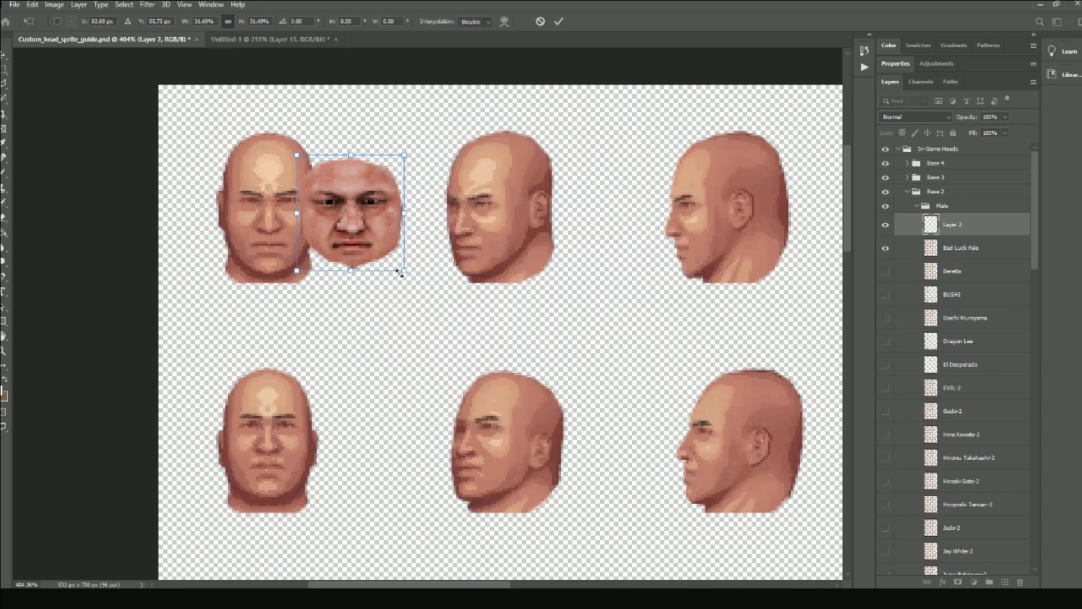
pyautogui.moveTo(402, 272); pyautogui.dragTo(400, 270)
pyautogui.moveTo(363, 231)
pyautogui.mouseDown()
pyautogui.moveTo(283, 233)
pyautogui.moveTo(367, 238)
pyautogui.mouseUp()
pyautogui.moveTo(407, 272); pyautogui.dragTo(299, 252)
pyautogui.press('Return')
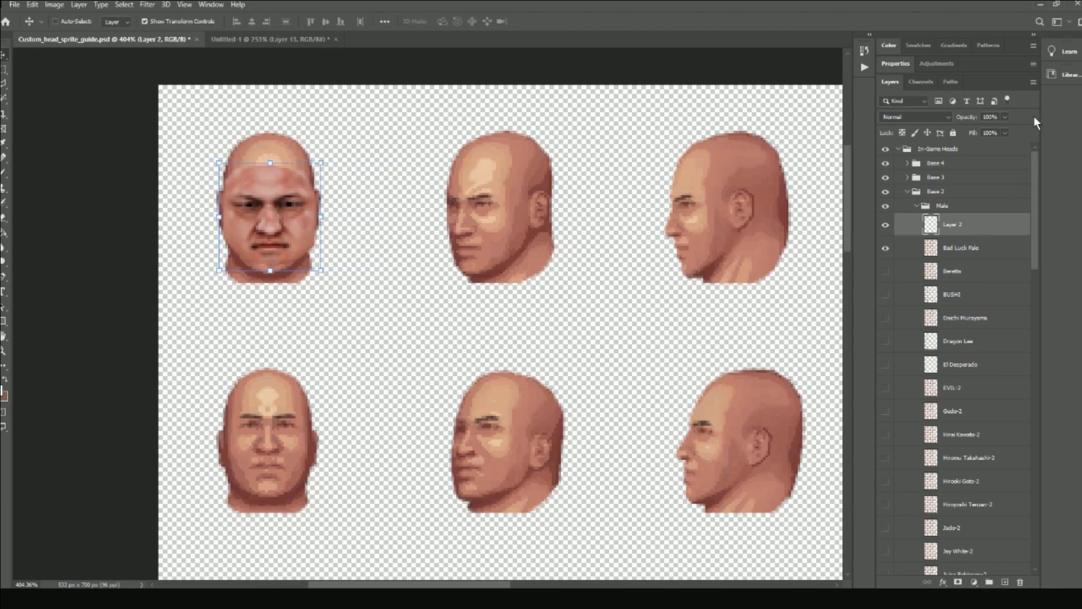
# Blend the pasted face's forehead and outer edges into the A1 head using a 17 px Eraser at 30% opacity.
pyautogui.moveTo(1003, 130)
pyautogui.mouseDown()
pyautogui.moveTo(992, 130)
pyautogui.moveTo(1018, 127)
pyautogui.mouseUp()
pyautogui.click(1005, 116)
pyautogui.click(2, 221)
pyautogui.click(74, 20)
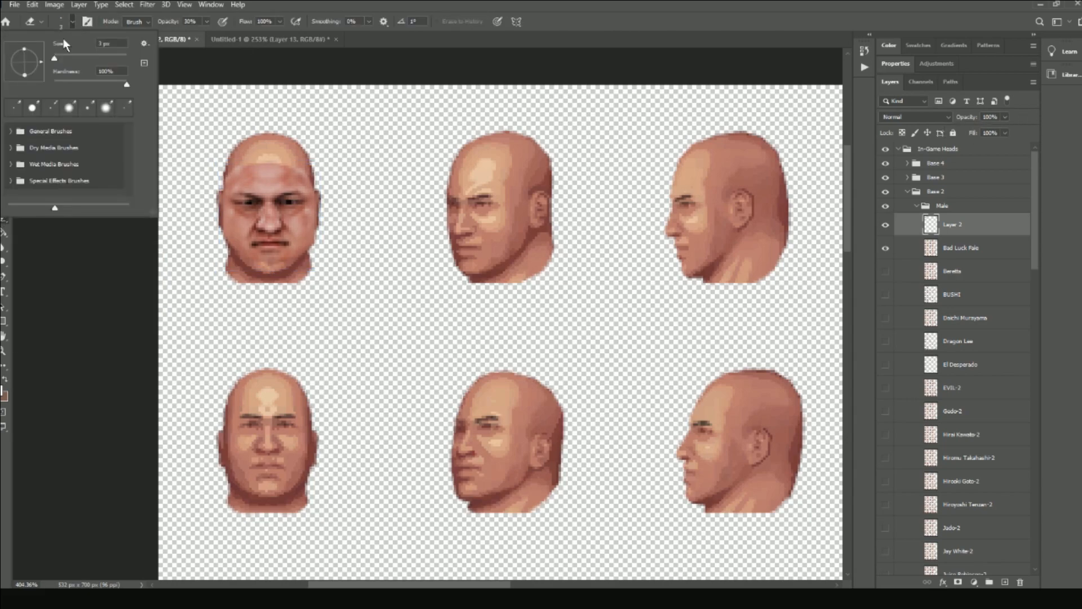
pyautogui.moveTo(61, 54); pyautogui.dragTo(62, 53)
pyautogui.click(188, 90)
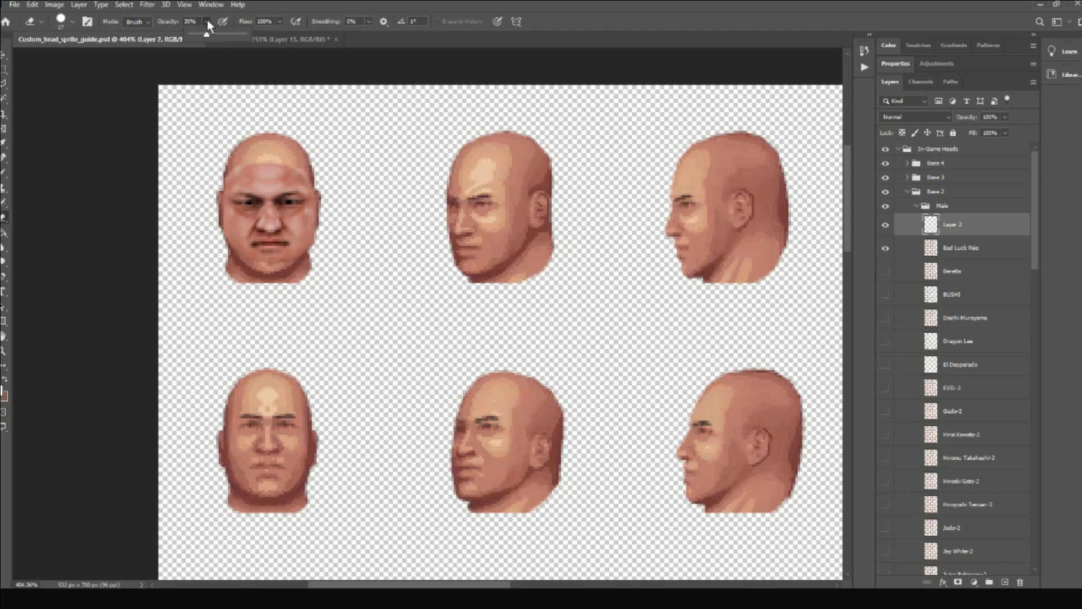
pyautogui.click(146, 89)
pyautogui.moveTo(230, 159)
pyautogui.mouseDown()
pyautogui.moveTo(220, 167)
pyautogui.moveTo(250, 151)
pyautogui.moveTo(265, 166)
pyautogui.moveTo(256, 180)
pyautogui.moveTo(282, 164)
pyautogui.moveTo(324, 186)
pyautogui.moveTo(330, 218)
pyautogui.moveTo(319, 225)
pyautogui.moveTo(318, 254)
pyautogui.moveTo(299, 267)
pyautogui.moveTo(236, 269)
pyautogui.moveTo(217, 246)
pyautogui.moveTo(230, 229)
pyautogui.moveTo(199, 201)
pyautogui.moveTo(217, 169)
pyautogui.moveTo(319, 180)
pyautogui.moveTo(330, 210)
pyautogui.moveTo(240, 177)
pyautogui.mouseUp()
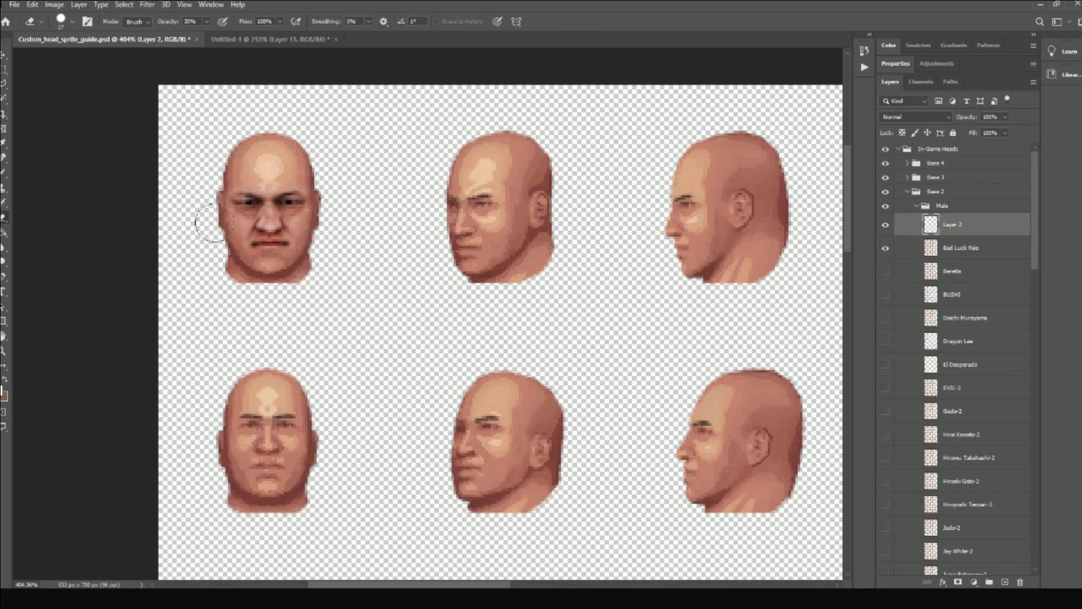
# Start Match Color on the pasted face layer, using Untitled-1 as the source and Colour Match as the layer.
pyautogui.scroll(-5, 310, 294)
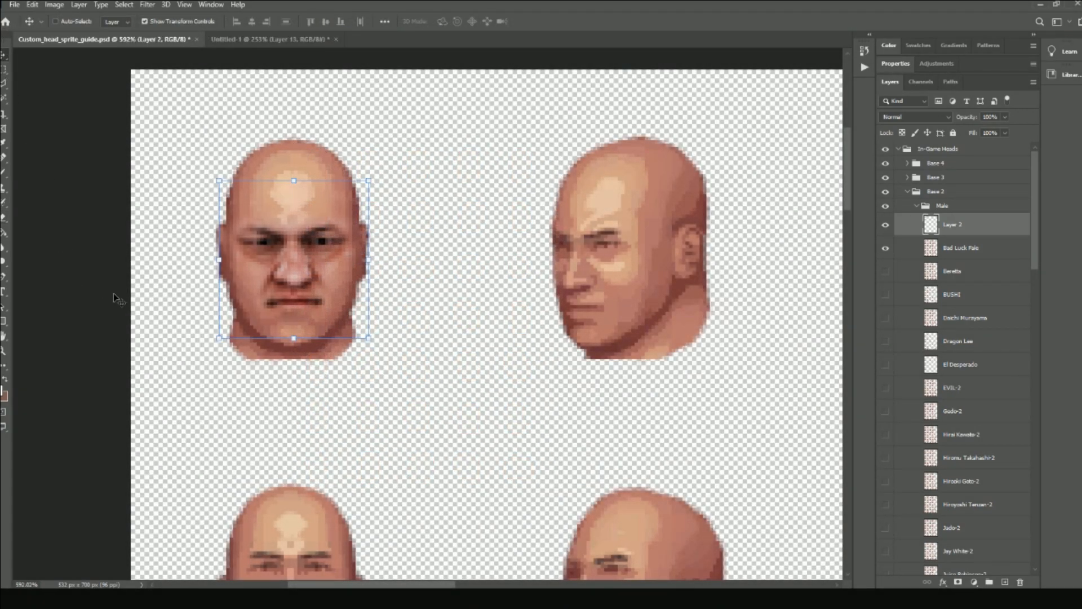
pyautogui.click(56, 5)
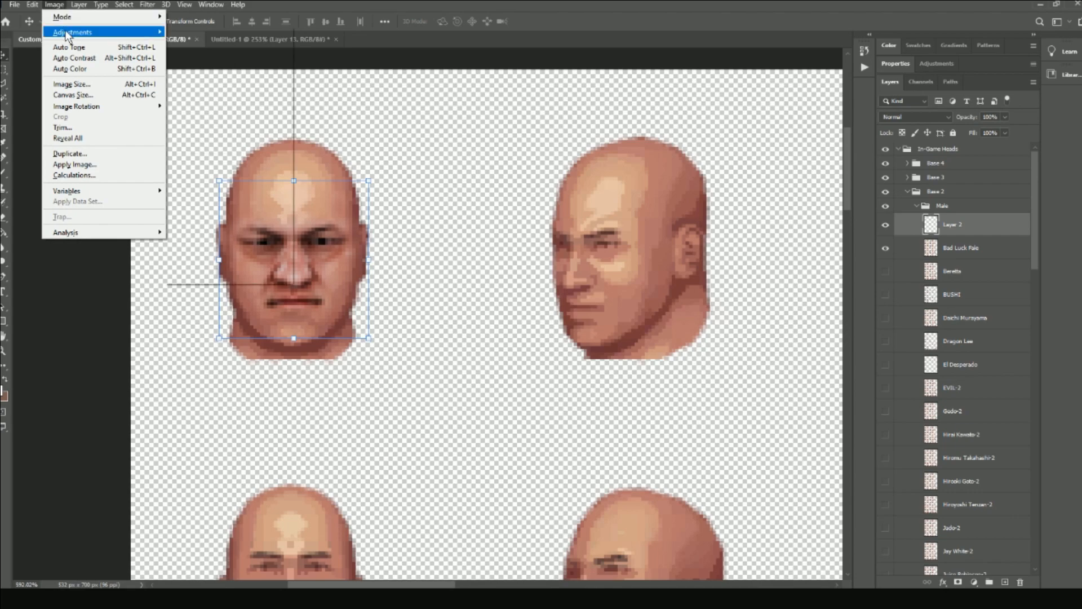
pyautogui.moveTo(64, 31)
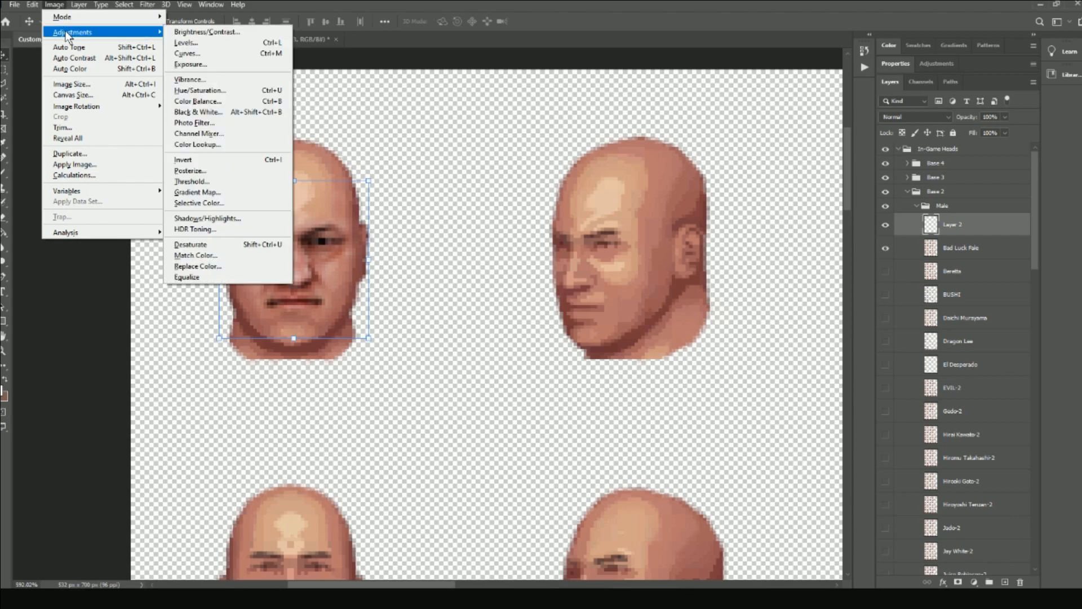
pyautogui.click(224, 258)
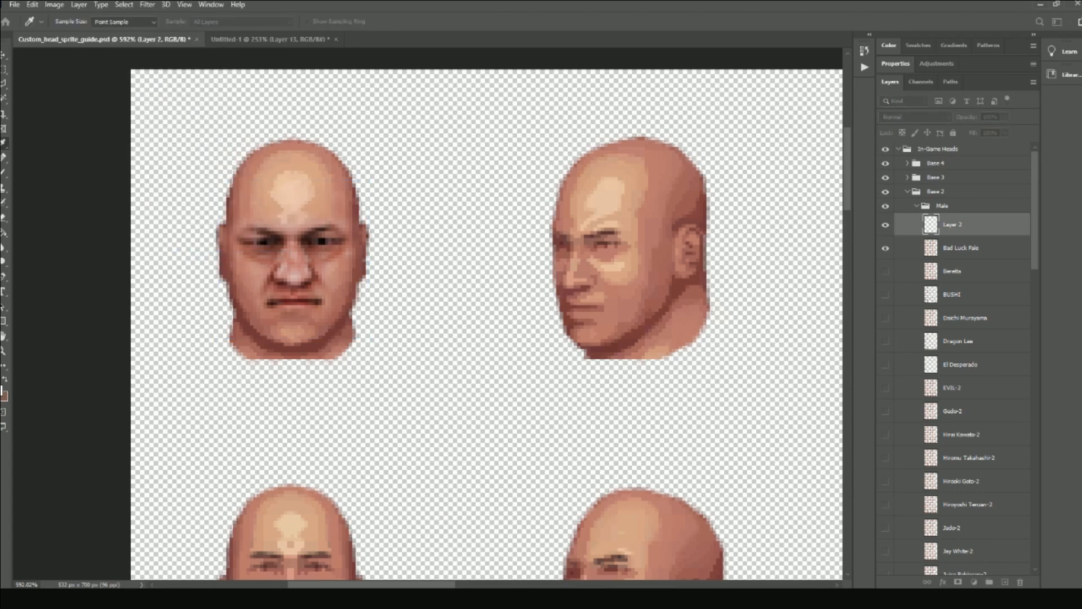
pyautogui.moveTo(551, 213); pyautogui.dragTo(580, 100)
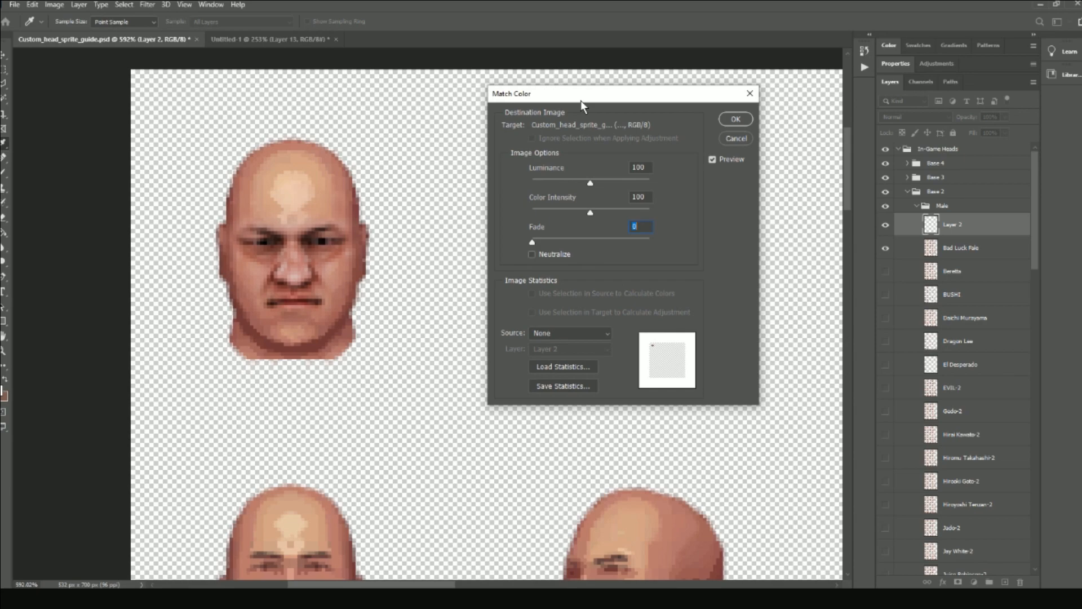
pyautogui.click(597, 330)
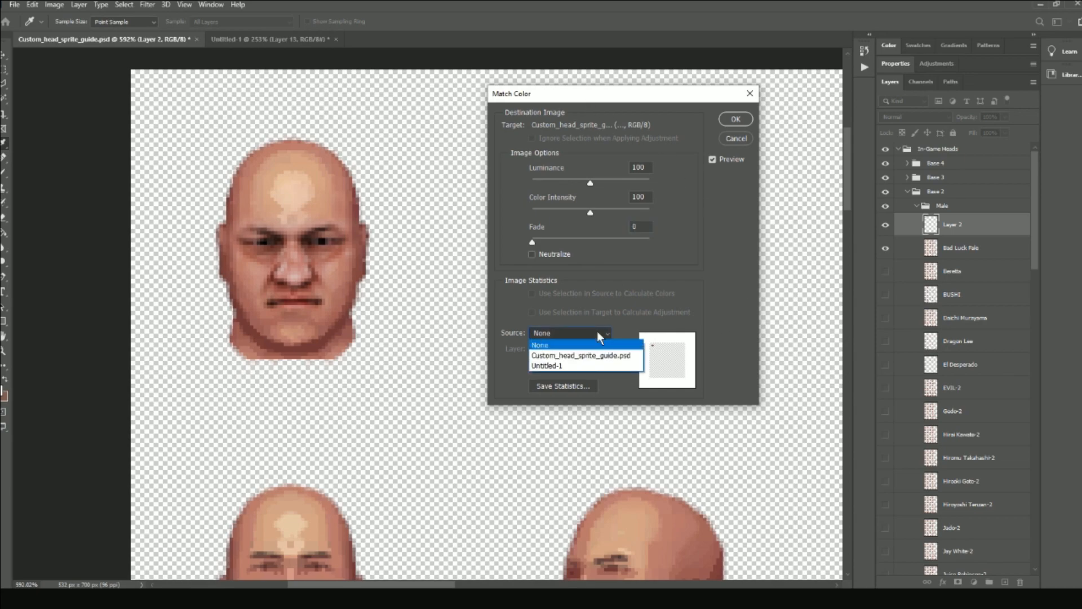
pyautogui.click(586, 365)
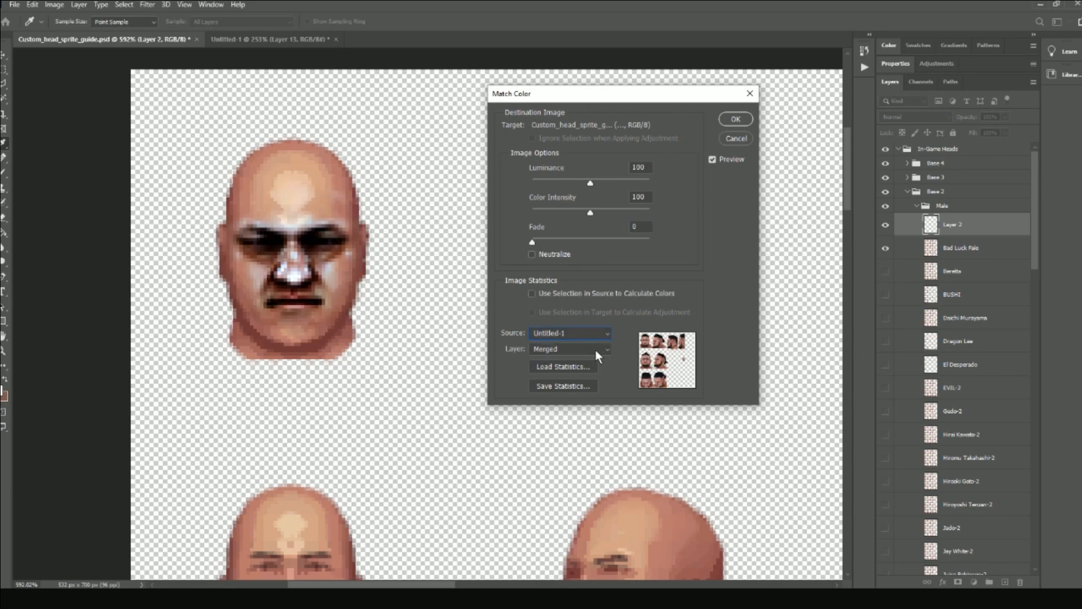
pyautogui.click(598, 353)
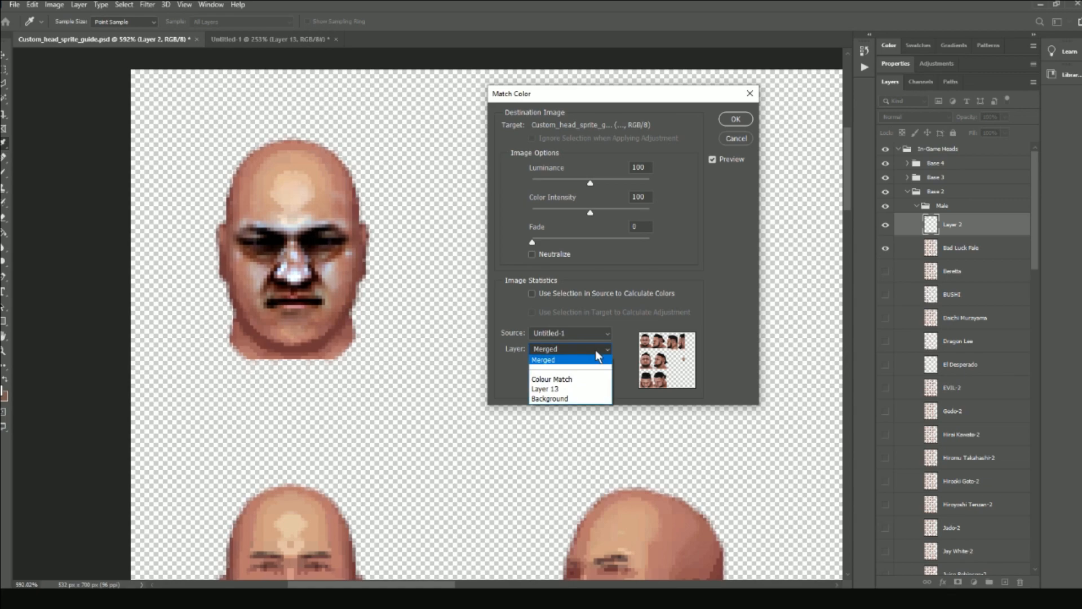
pyautogui.click(585, 379)
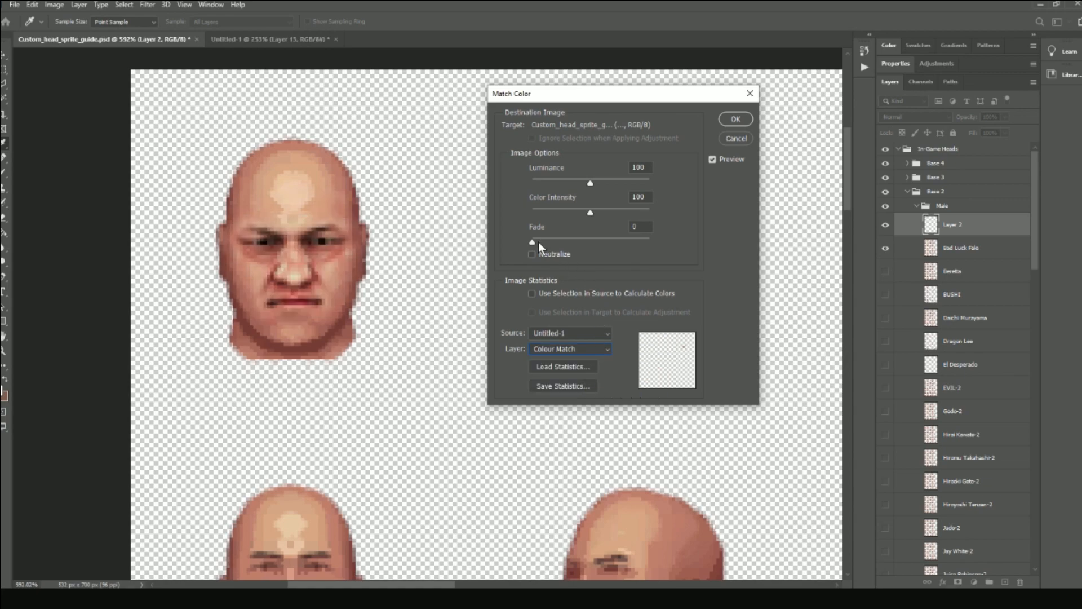
# Set the Match Color fade to 16 and apply the adjustment to the pasted face.
pyautogui.moveTo(532, 241); pyautogui.dragTo(692, 253)
pyautogui.moveTo(596, 242); pyautogui.dragTo(469, 235)
pyautogui.moveTo(533, 241); pyautogui.dragTo(552, 244)
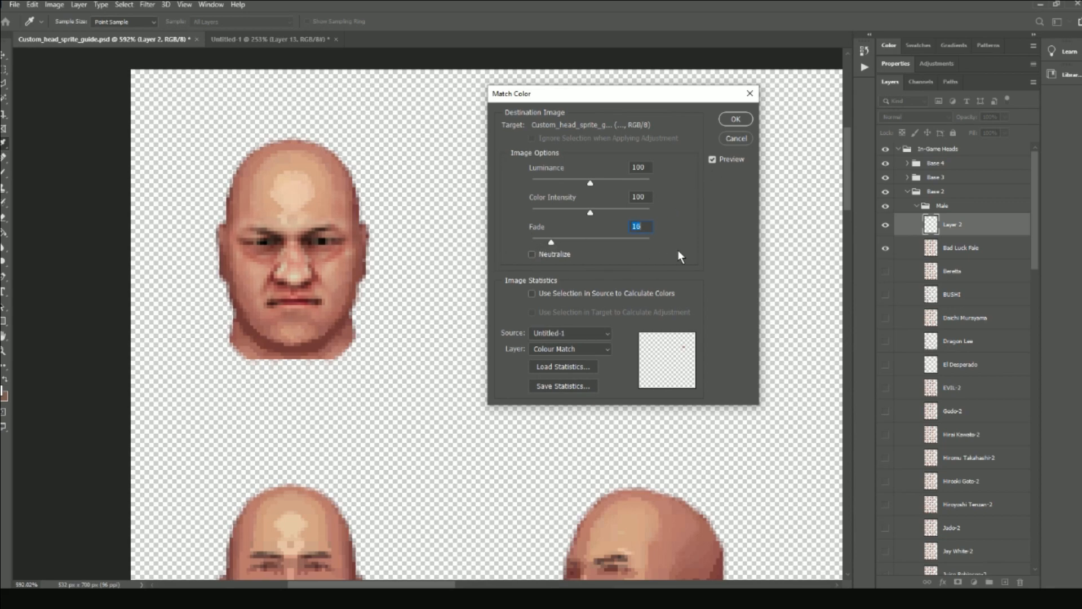
pyautogui.click(727, 121)
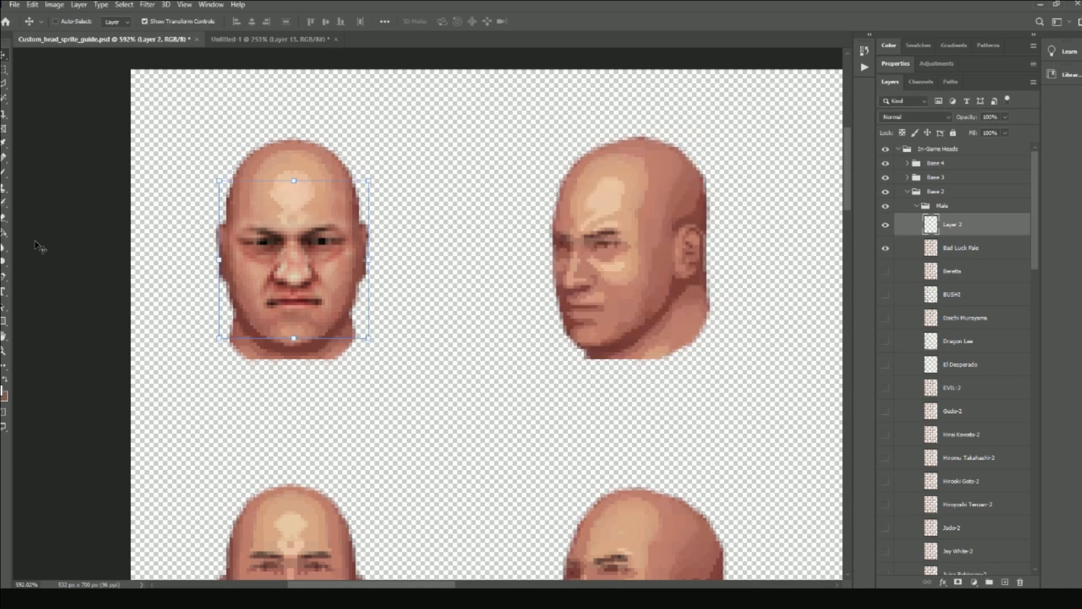
# Erase more of the A1 face's forehead edge, and reduce the Eraser to 3 px for finer blending around the features.
pyautogui.click(4, 218)
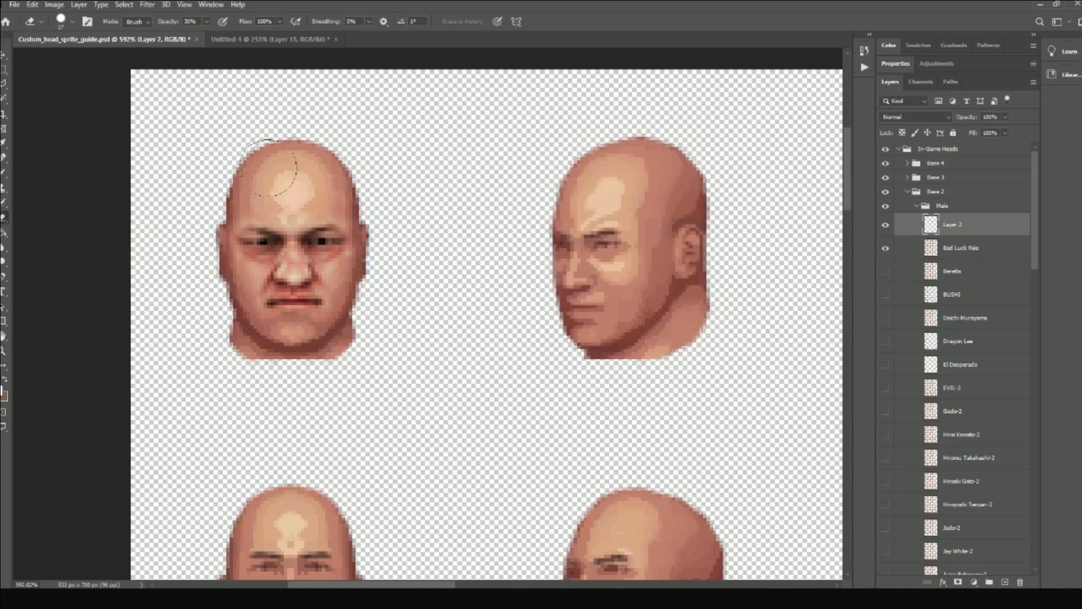
pyautogui.moveTo(291, 200)
pyautogui.mouseDown()
pyautogui.moveTo(308, 197)
pyautogui.moveTo(249, 196)
pyautogui.mouseUp()
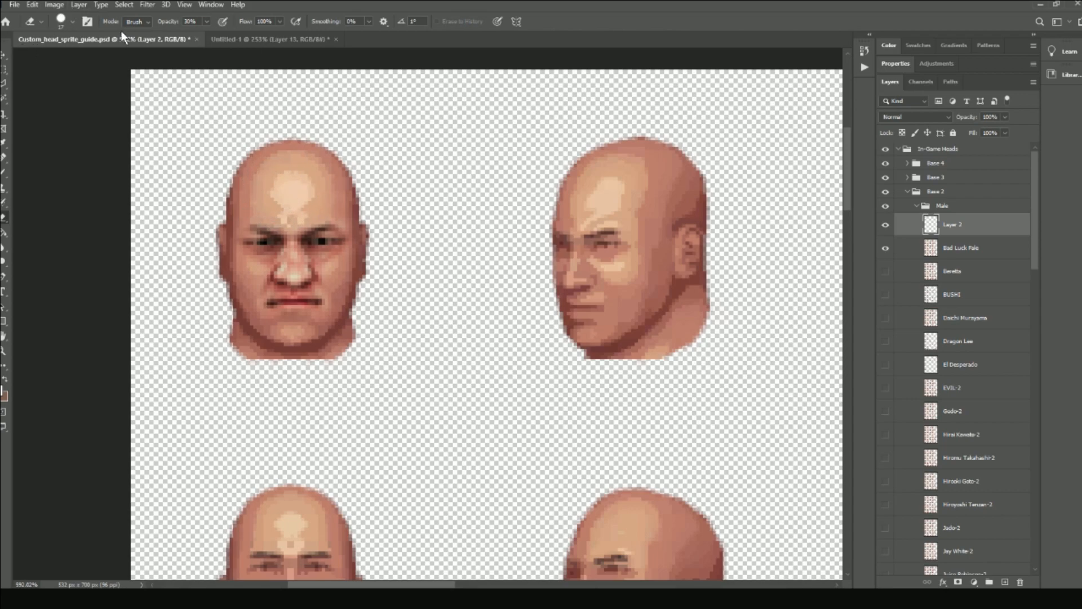
pyautogui.click(73, 22)
pyautogui.moveTo(58, 57); pyautogui.dragTo(55, 58)
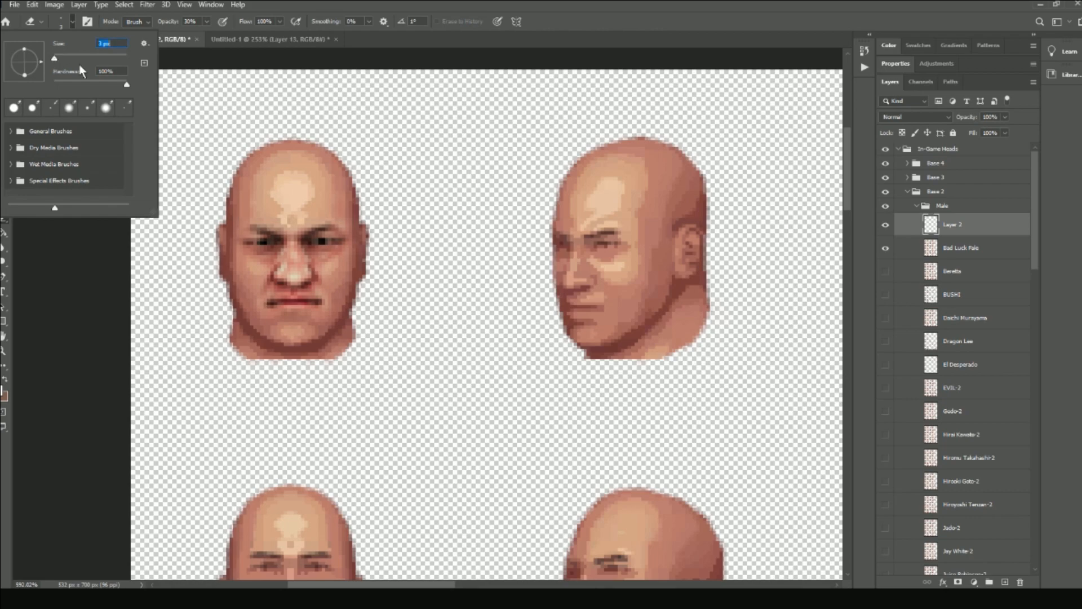
pyautogui.click(243, 82)
pyautogui.scroll(8, 259, 253)
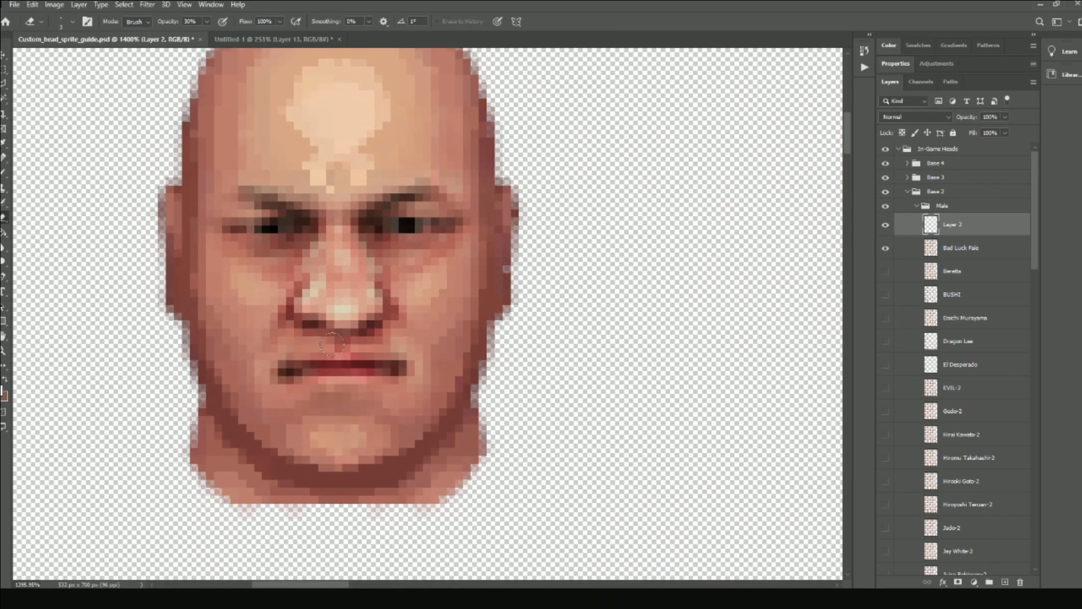
# Fit the angled face onto the B1 head on its own layer and blend its edges with the Eraser.
pyautogui.click(3, 58)
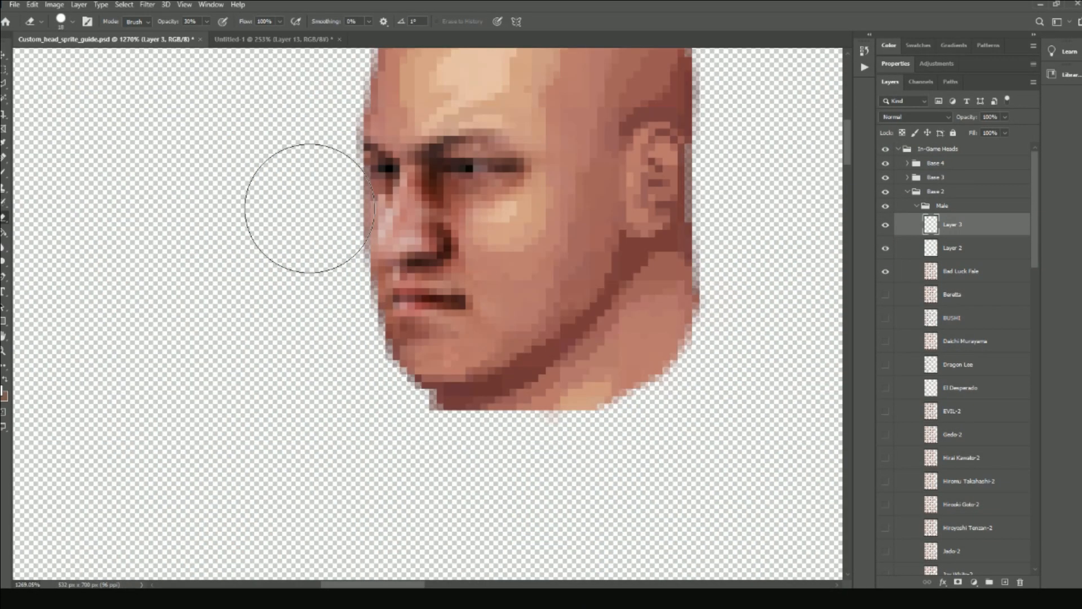
pyautogui.click(72, 22)
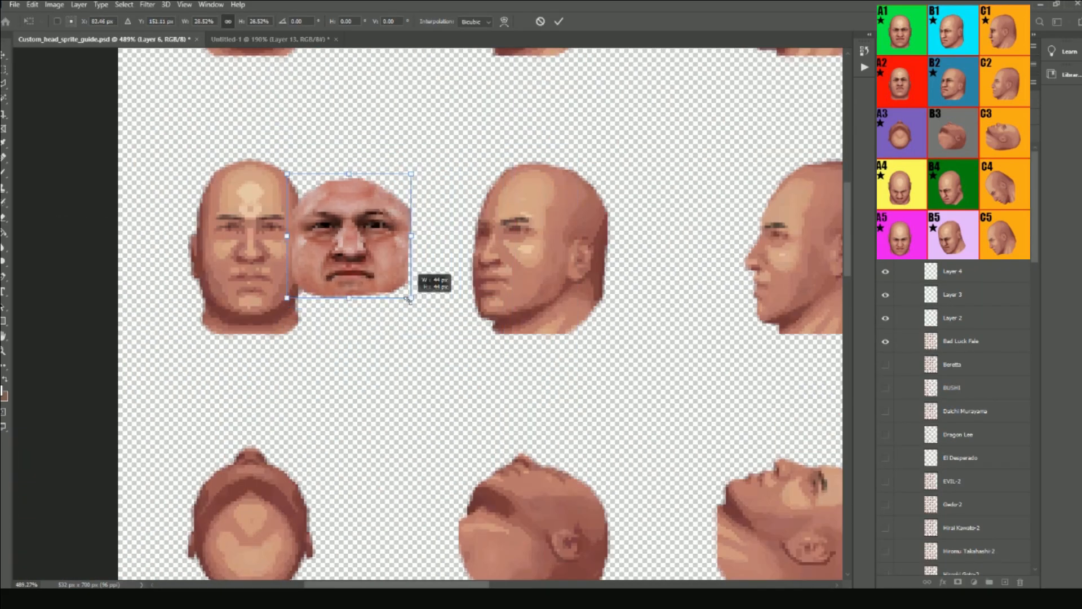
# Place the scaled-down front-facing face over the A2 head and blend it in with the Eraser at 30% opacity.
pyautogui.moveTo(338, 237); pyautogui.dragTo(299, 236)
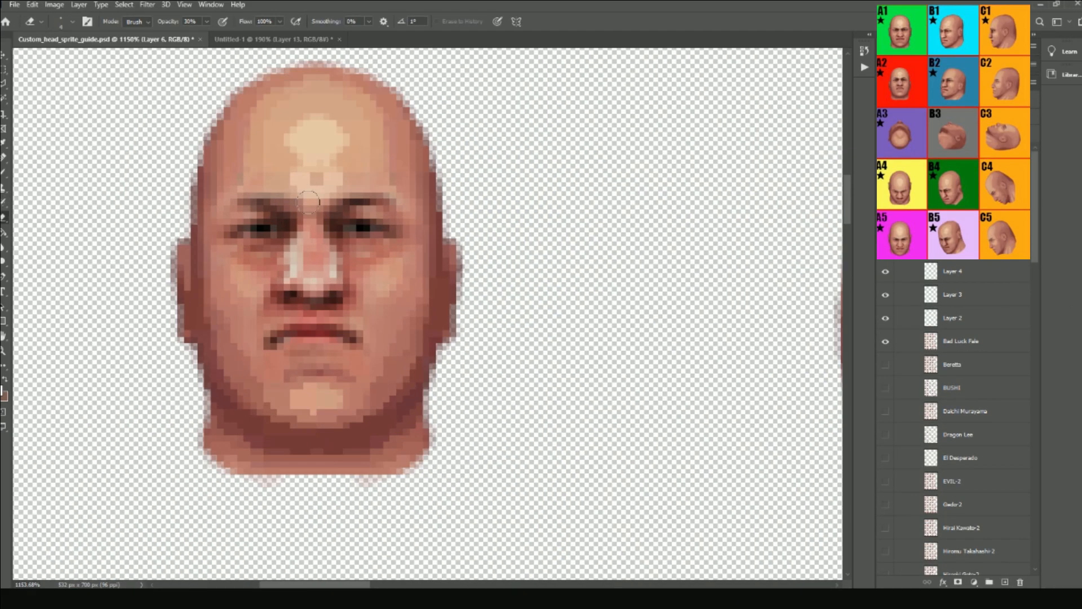
pyautogui.hotkey('ctrl', 't')
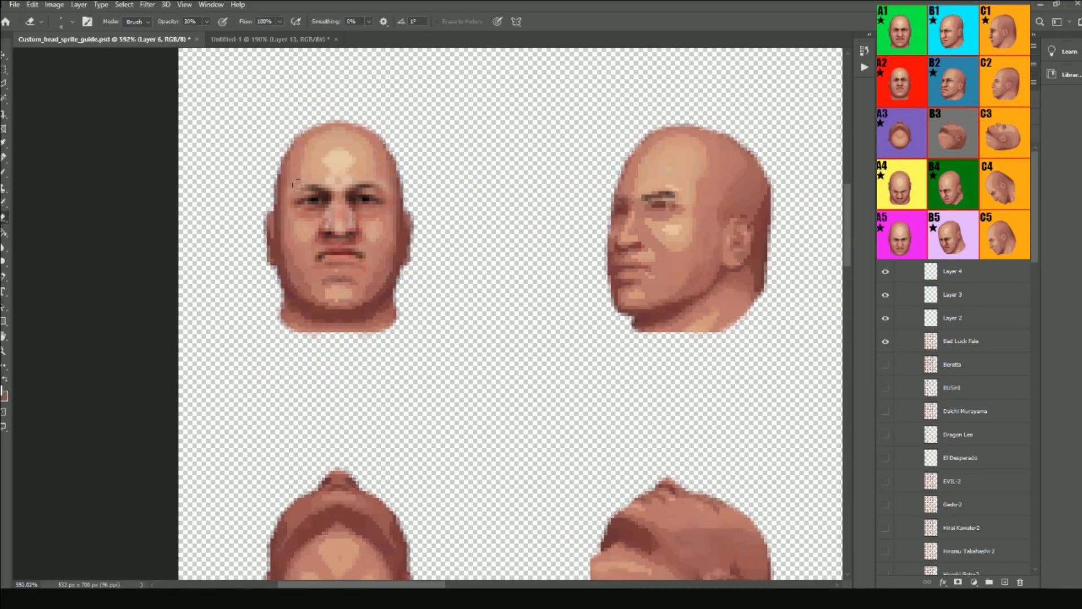
pyautogui.press('v')
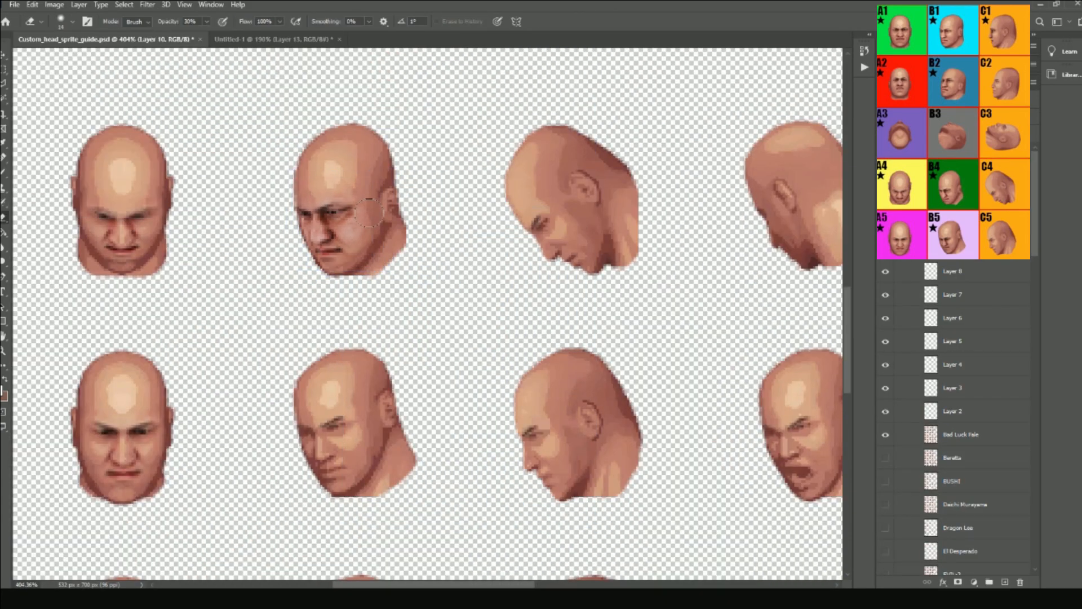
# Open the image adjustment options for the face layer on the B4 head.
pyautogui.click(54, 5)
pyautogui.moveTo(158, 34)
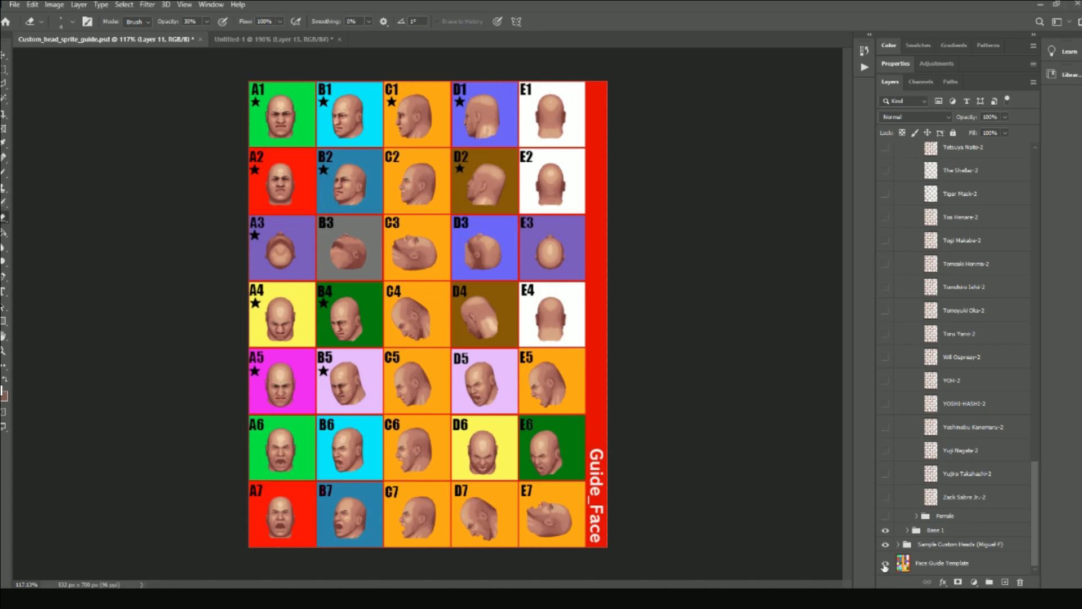
# Hide the Face Guide Template and merge the layers from Layer 11 down to Bad Luck Fale into one.
pyautogui.click(884, 564)
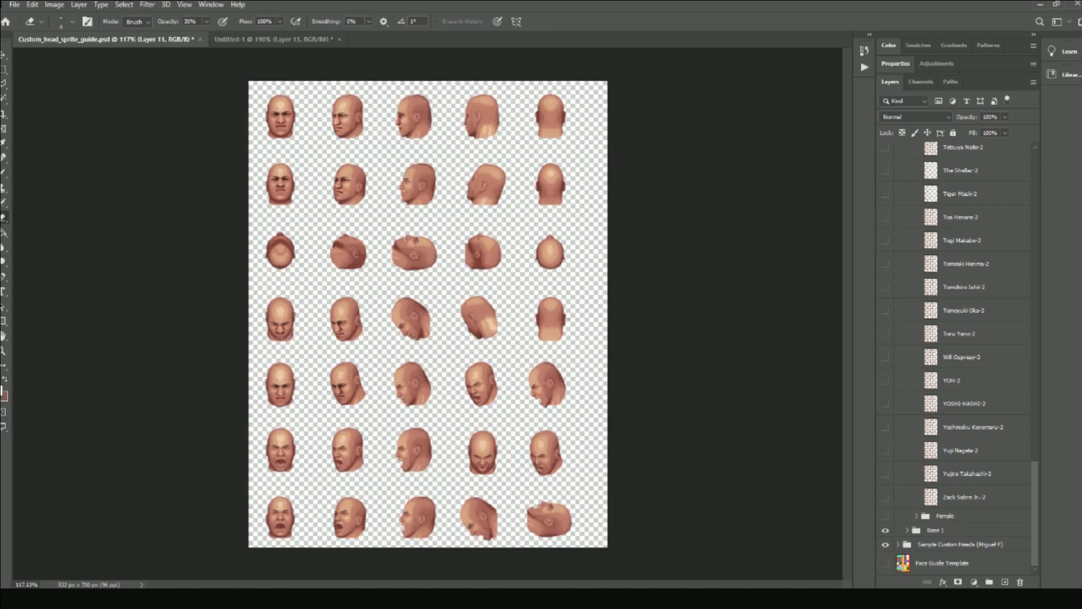
pyautogui.scroll(10, 992, 327)
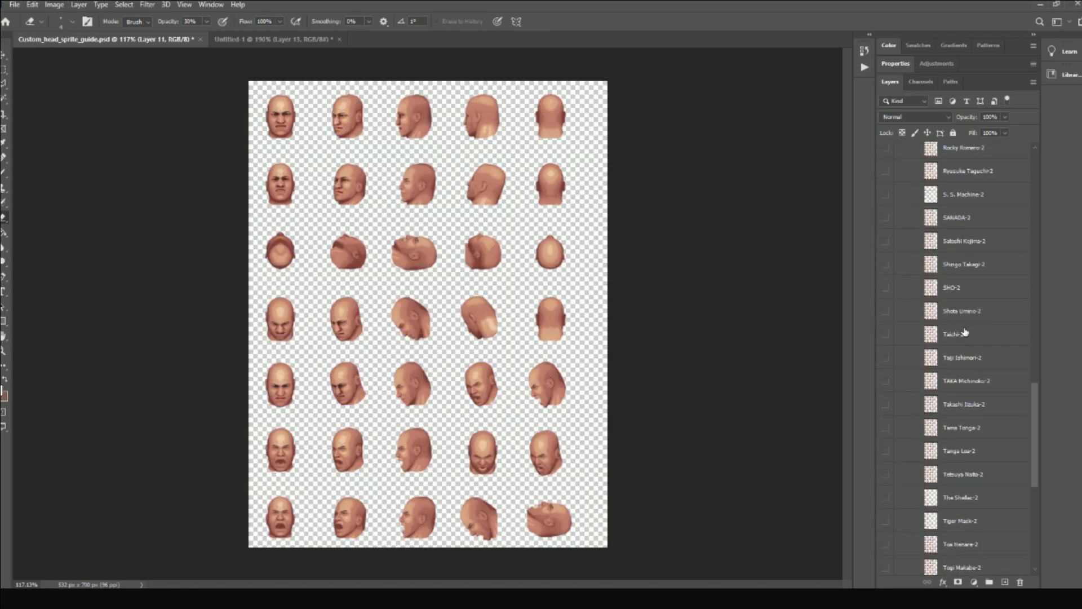
pyautogui.scroll(10, 956, 338)
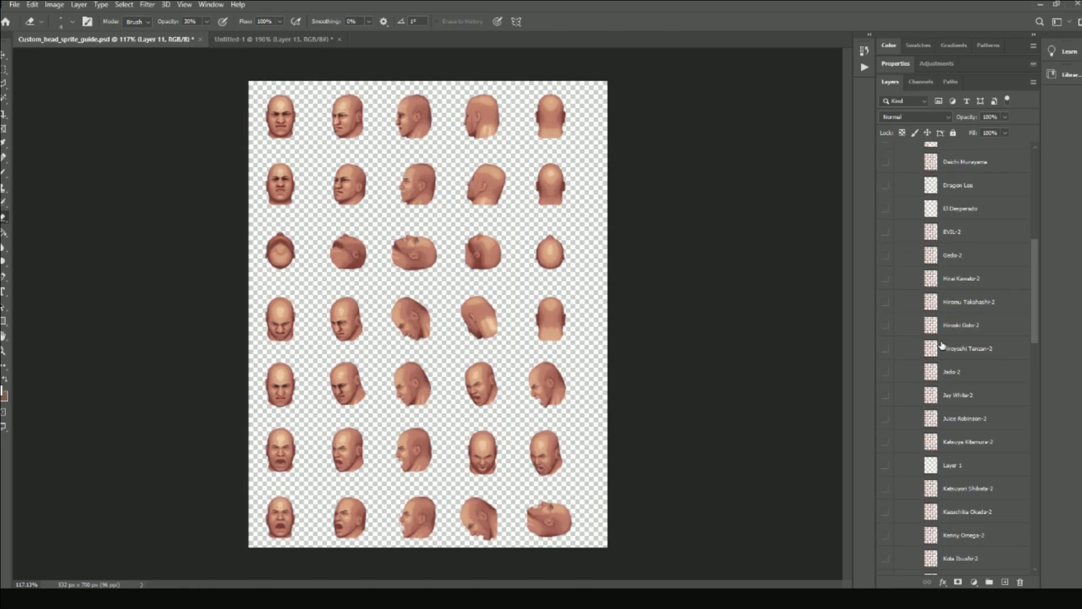
pyautogui.scroll(3, 935, 346)
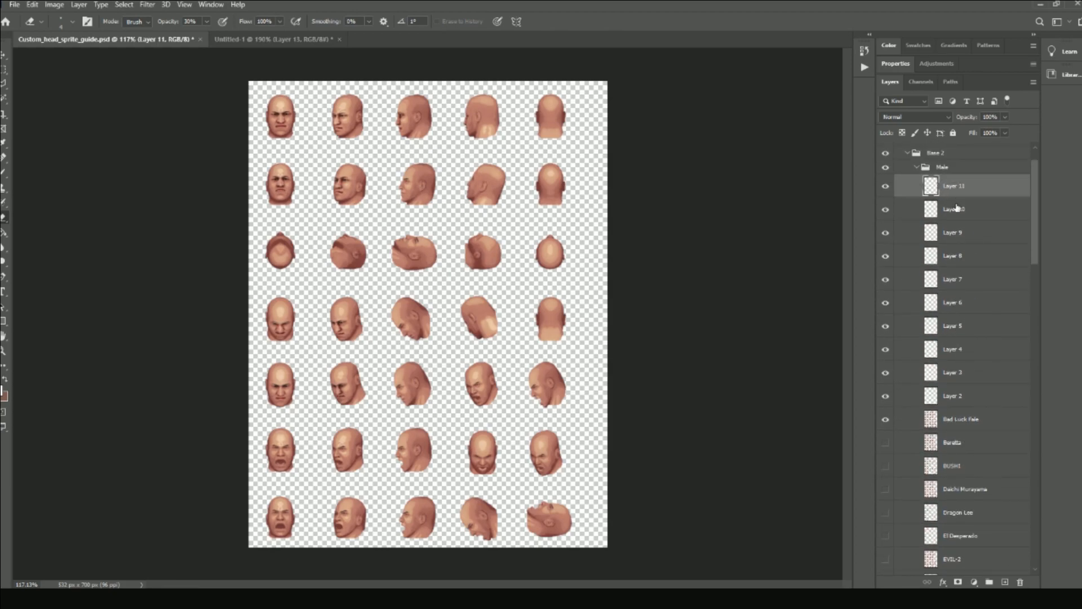
pyautogui.keyDown('shift'); pyautogui.click(967, 418); pyautogui.keyUp('shift')
pyautogui.rightClick(961, 288)
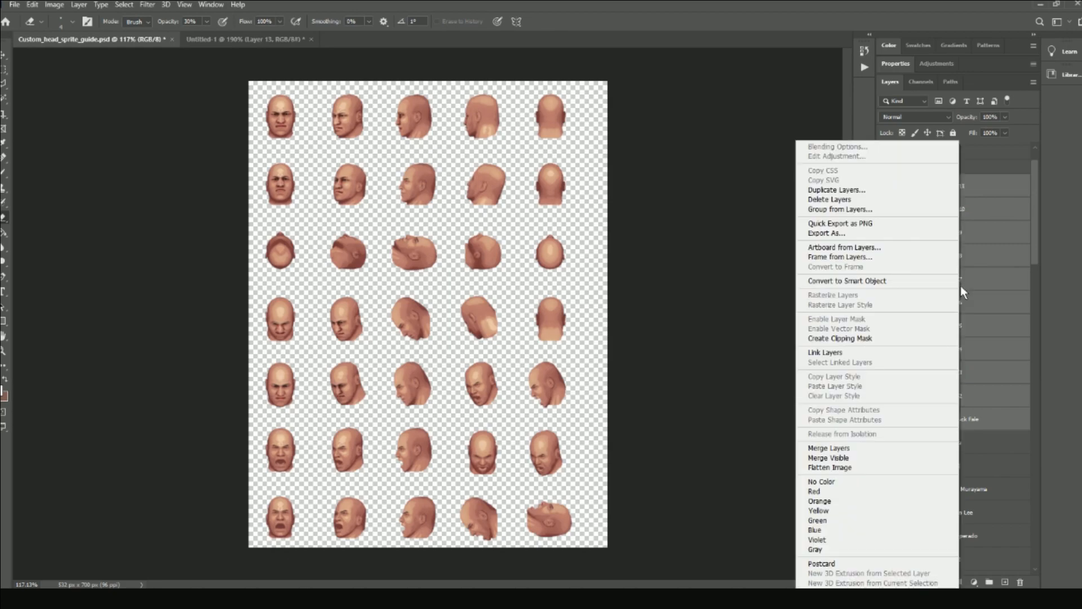
pyautogui.click(860, 450)
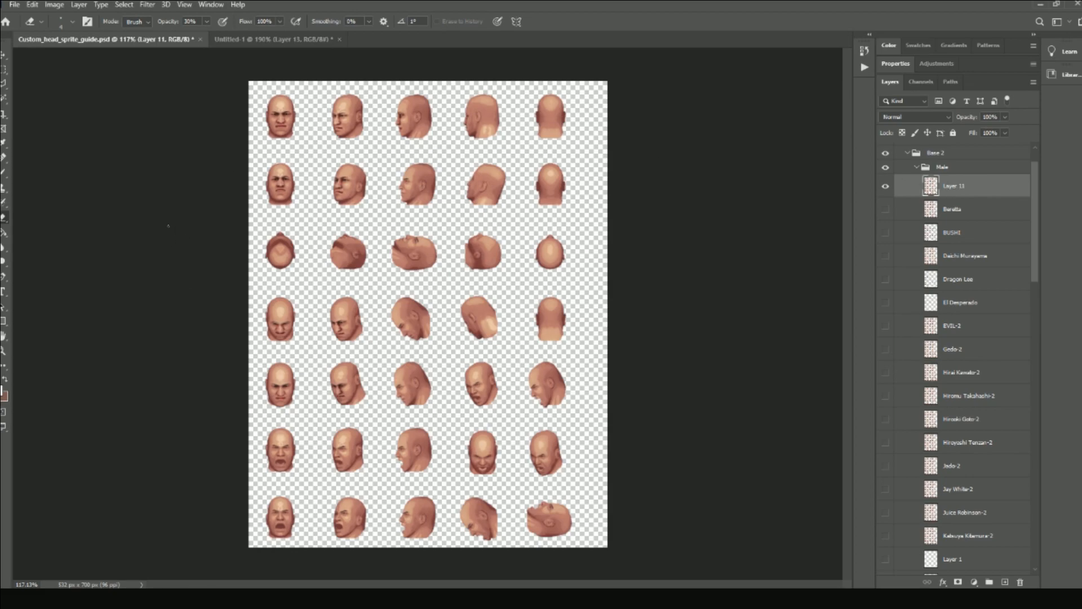
# Copy the finished A1 head onto its own layer, placed over the A6 head, and show the Face Guide Template.
pyautogui.click(4, 69)
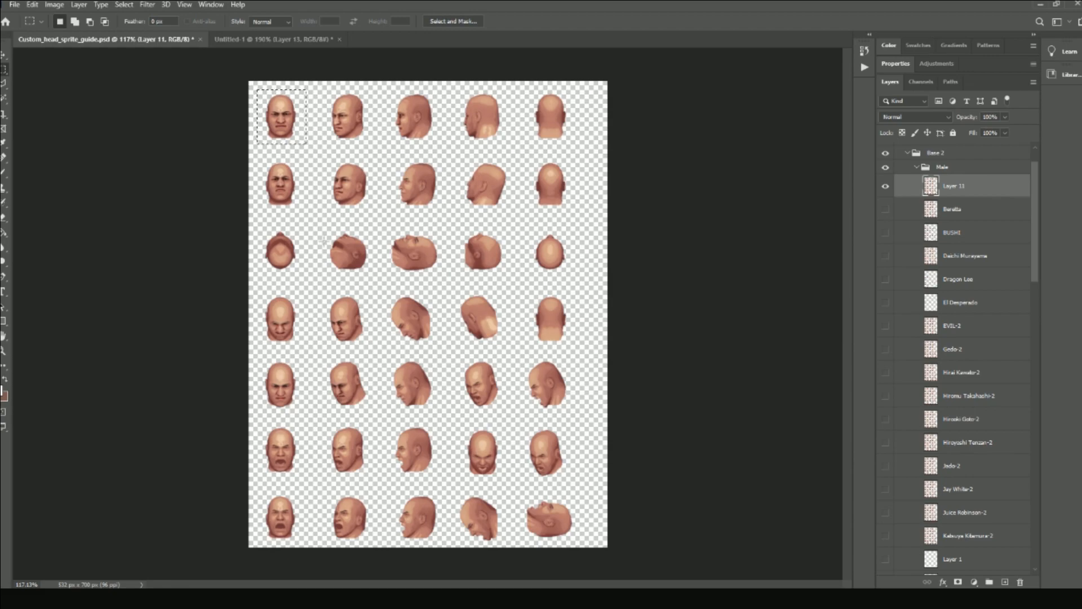
pyautogui.hotkey('ctrl', 'j')
pyautogui.press('v')
pyautogui.moveTo(281, 119); pyautogui.dragTo(272, 420)
pyautogui.scroll(3, 294, 453)
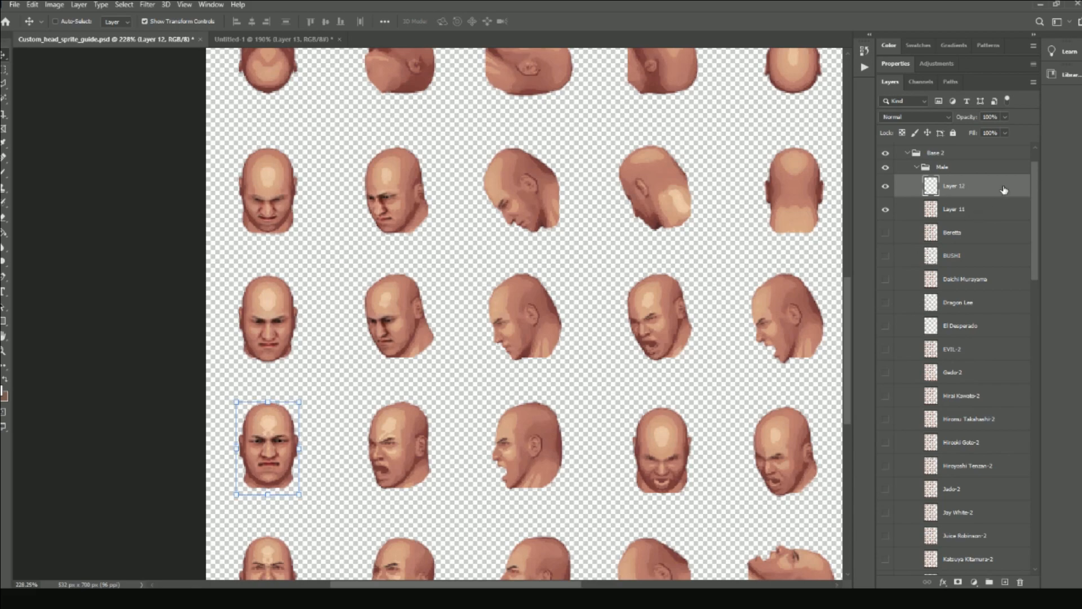
pyautogui.moveTo(1036, 175); pyautogui.dragTo(1047, 543)
pyautogui.click(884, 563)
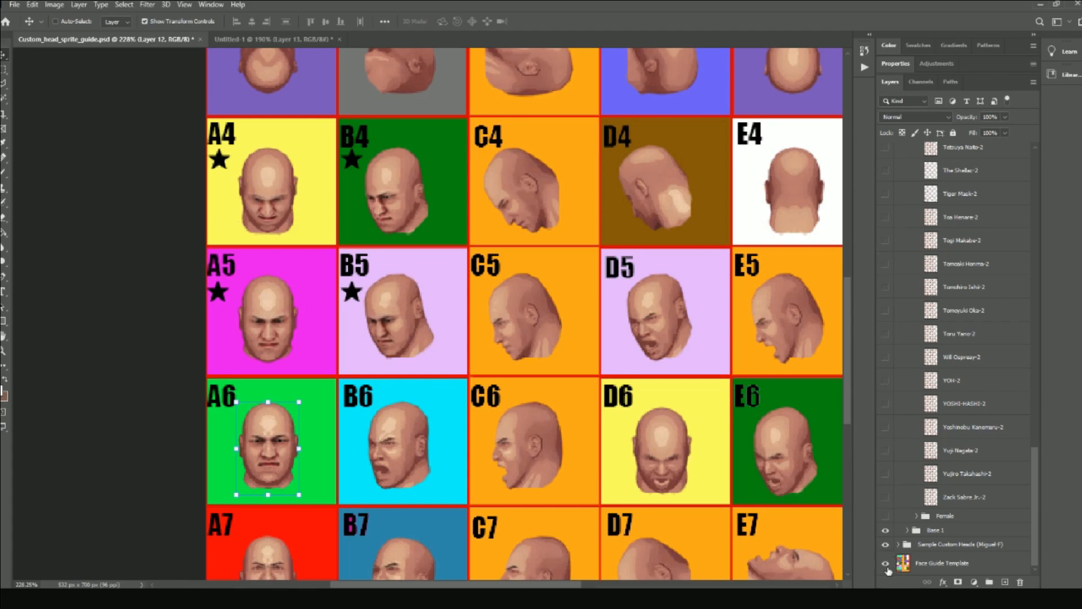
# Erase around the jaw of the copied A6 head with a larger Eraser brush at 100% opacity.
pyautogui.click(5, 224)
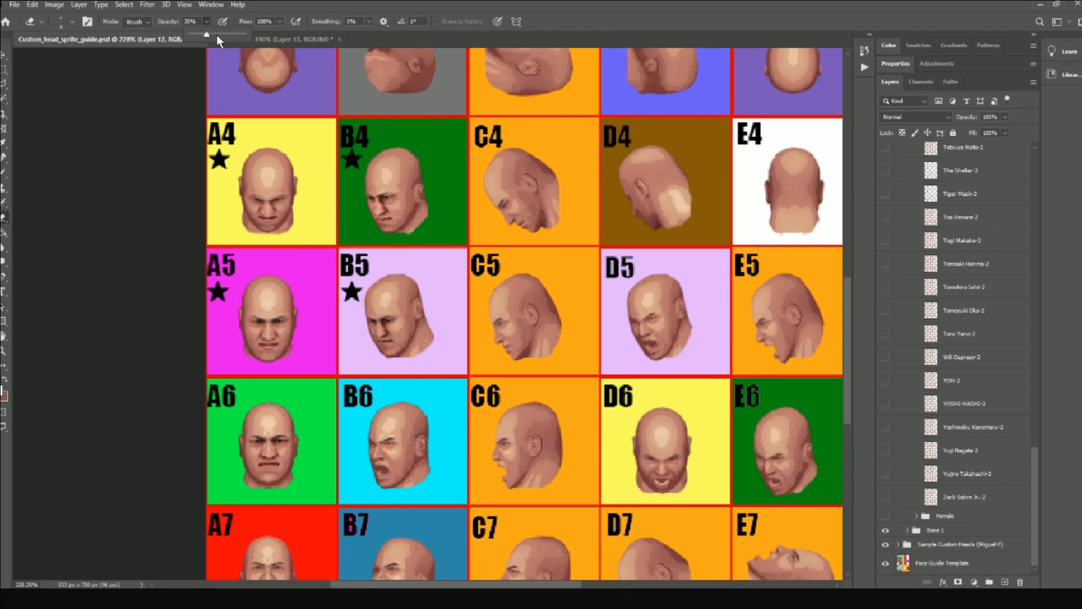
pyautogui.click(143, 122)
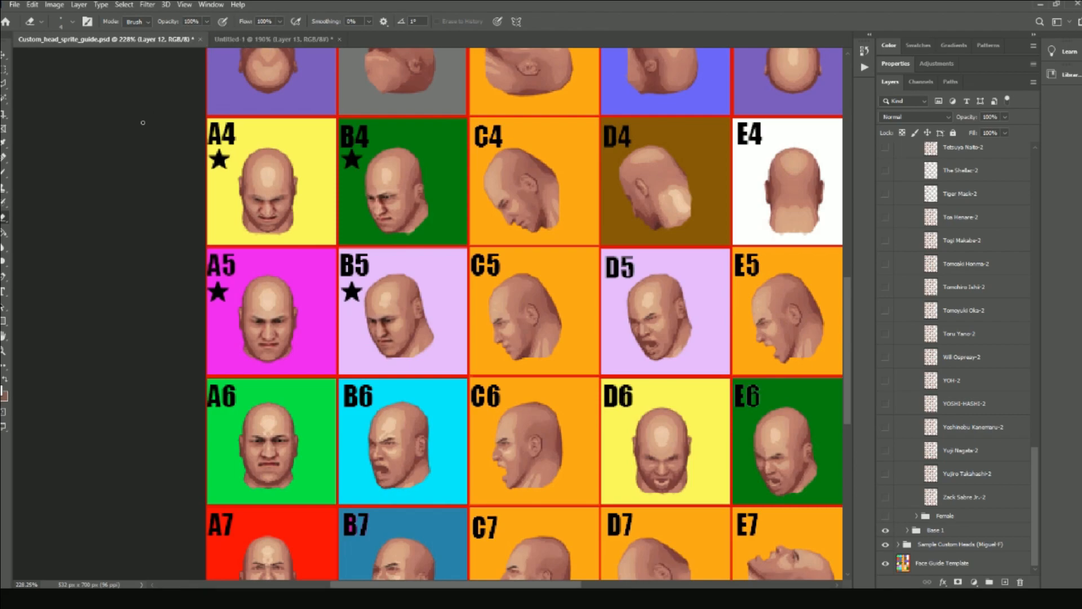
pyautogui.click(72, 22)
pyautogui.moveTo(55, 55); pyautogui.dragTo(59, 61)
pyautogui.click(138, 394)
pyautogui.scroll(3, 275, 476)
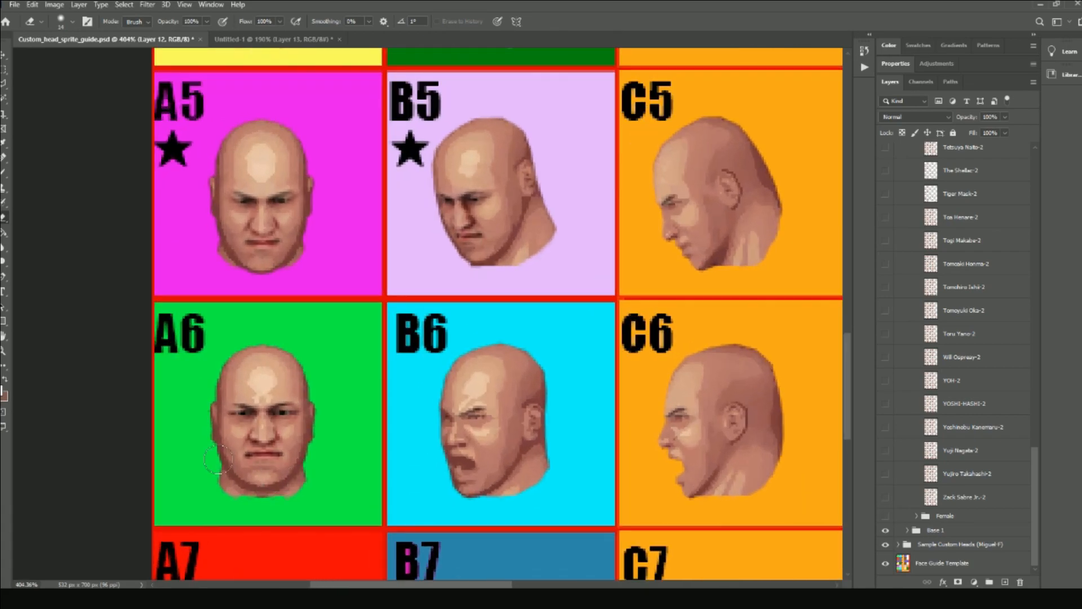
pyautogui.moveTo(218, 470)
pyautogui.mouseDown()
pyautogui.moveTo(314, 468)
pyautogui.moveTo(215, 469)
pyautogui.moveTo(253, 489)
pyautogui.moveTo(325, 476)
pyautogui.mouseUp()
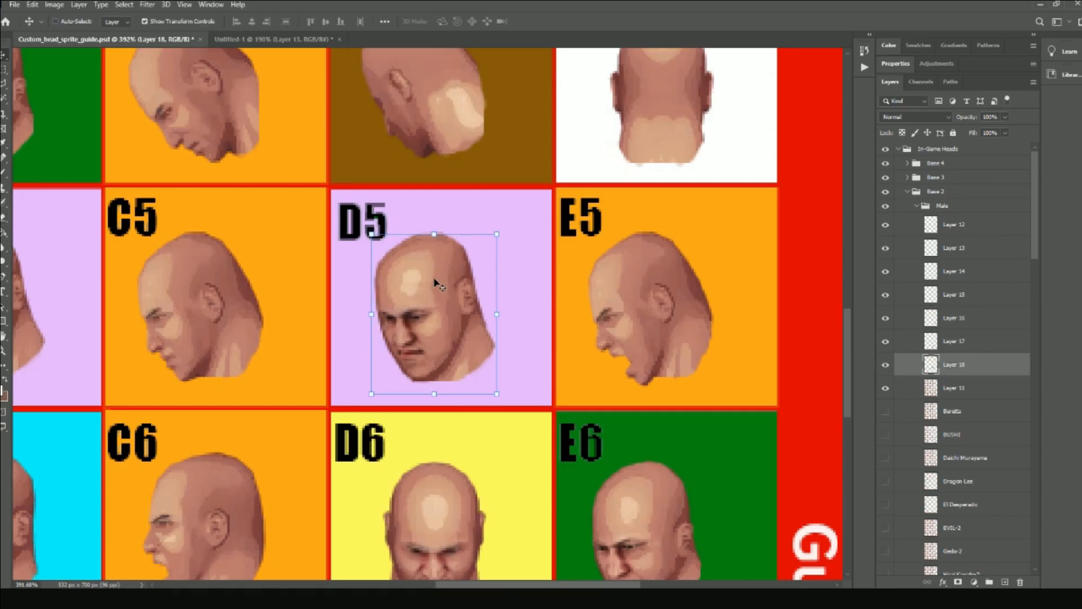
# Finish placing the copied angled head over the D5 head and hide the Face Guide Template.
pyautogui.press('Return')
pyautogui.press('e')
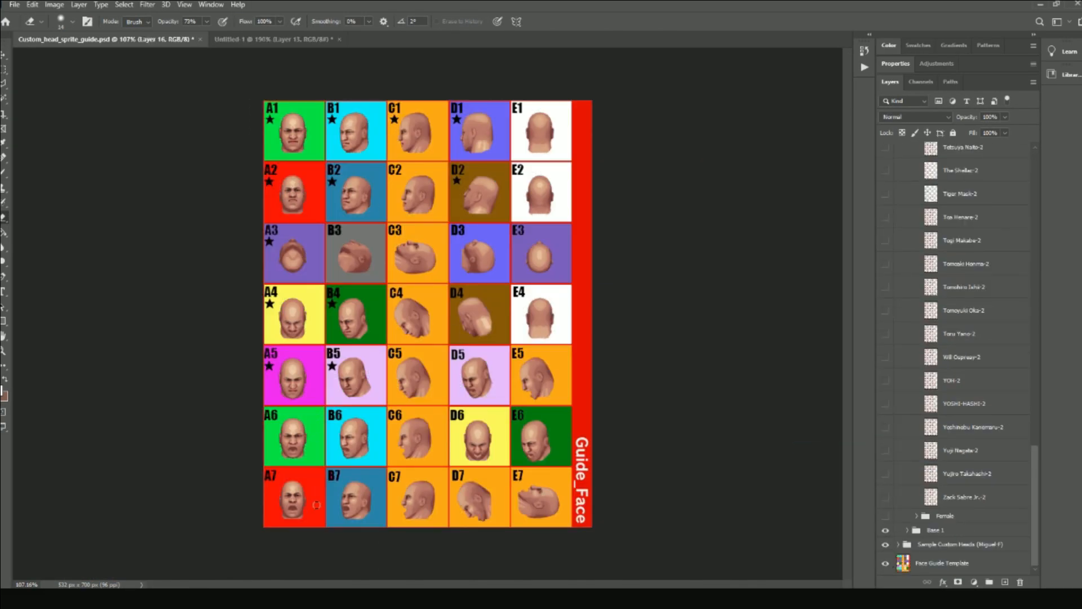
pyautogui.click(885, 563)
pyautogui.moveTo(1034, 475); pyautogui.dragTo(1033, 162)
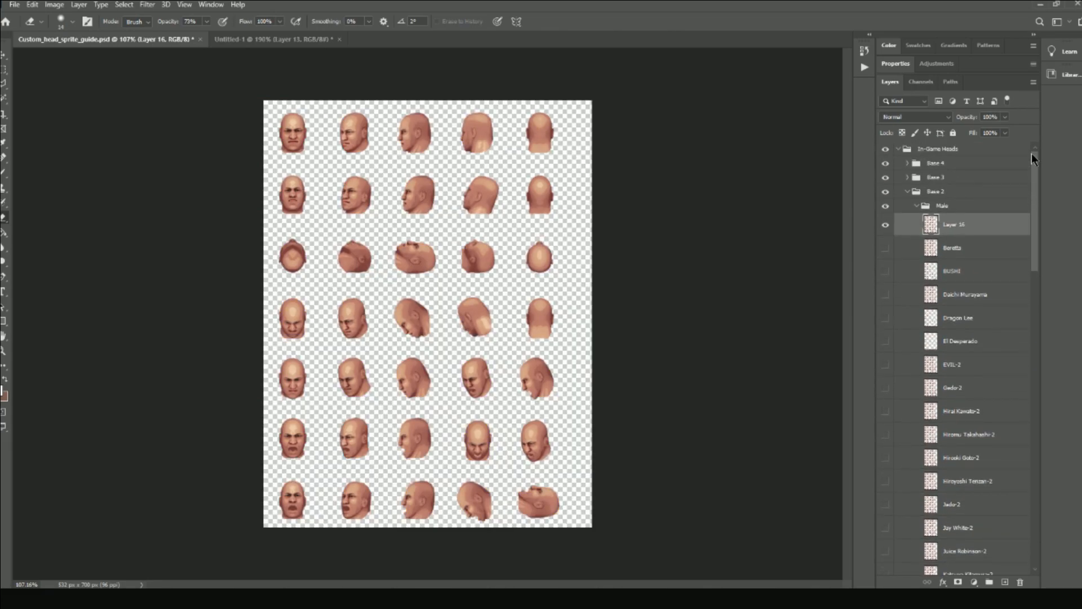
# Start Match Color on the merged heads layer with Custom_head_sprite_guide.psd as source and Hirai Kawato-2 as reference layer.
pyautogui.click(57, 6)
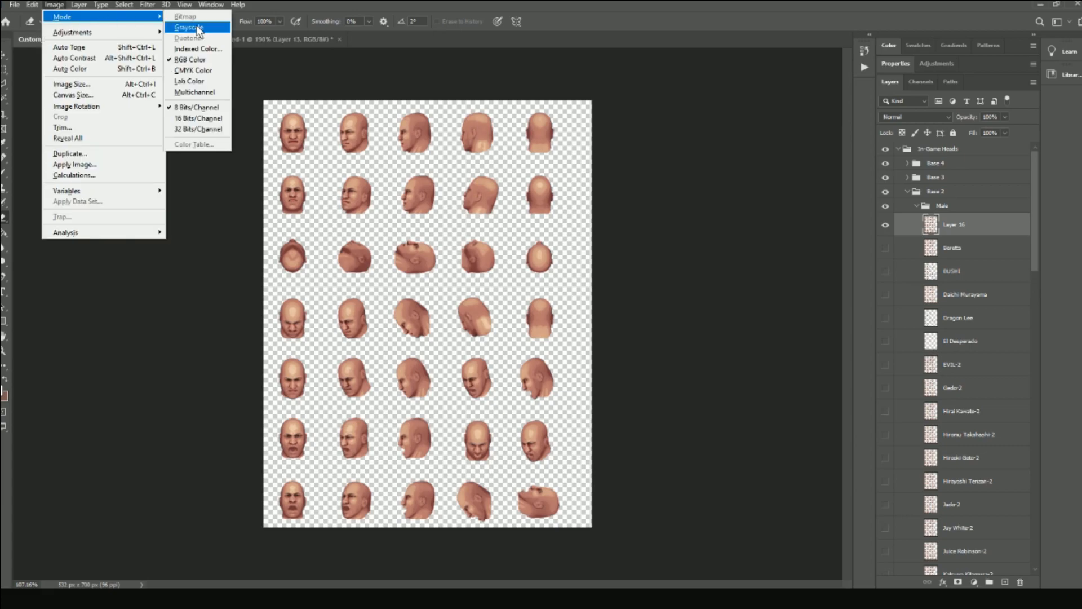
pyautogui.moveTo(125, 35)
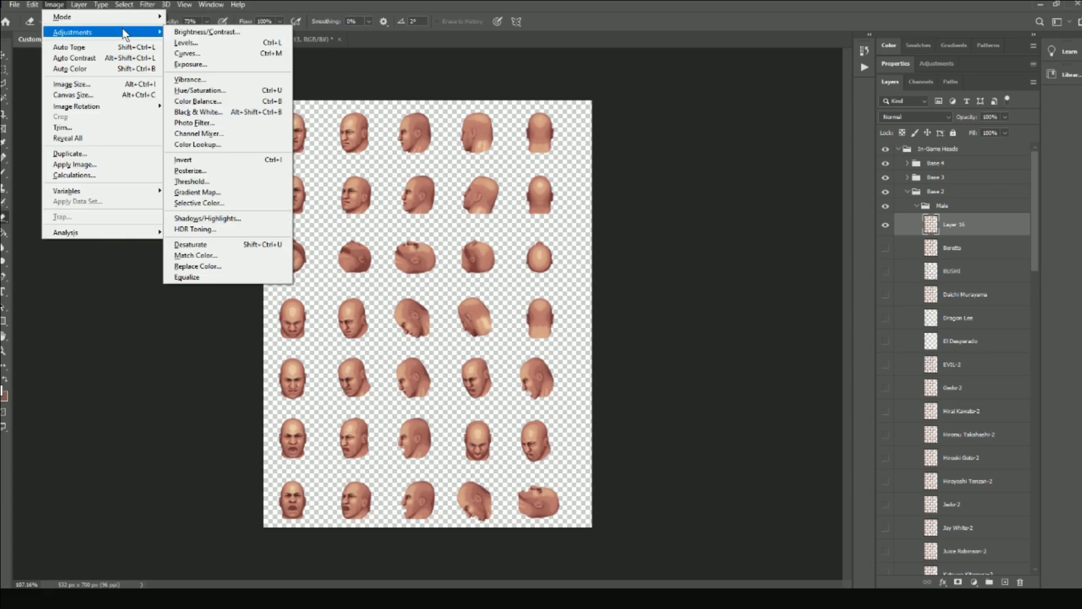
pyautogui.click(224, 255)
pyautogui.click(771, 335)
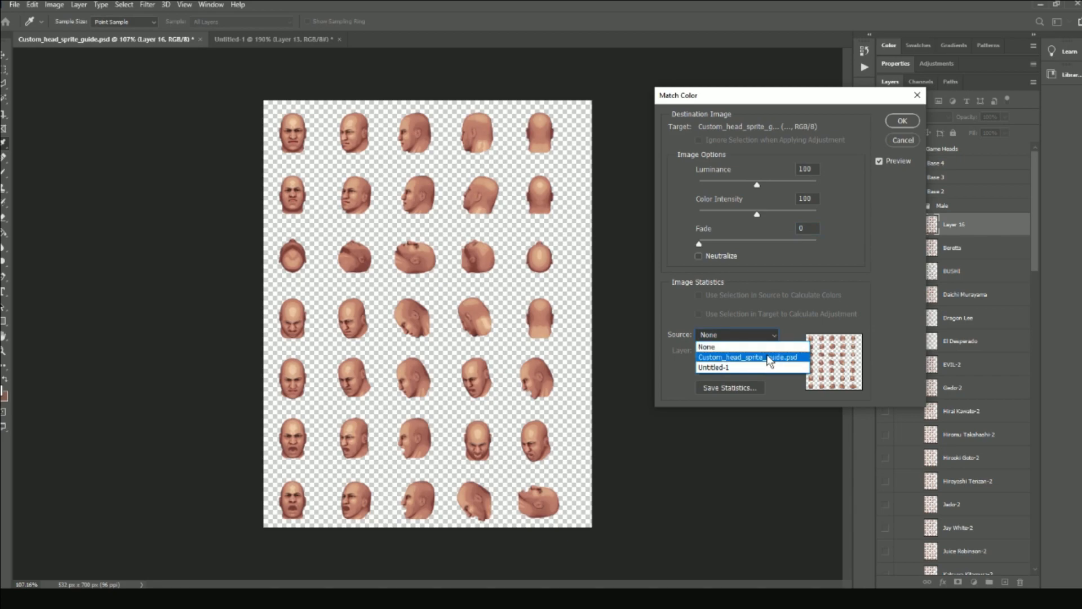
pyautogui.click(770, 359)
pyautogui.click(764, 351)
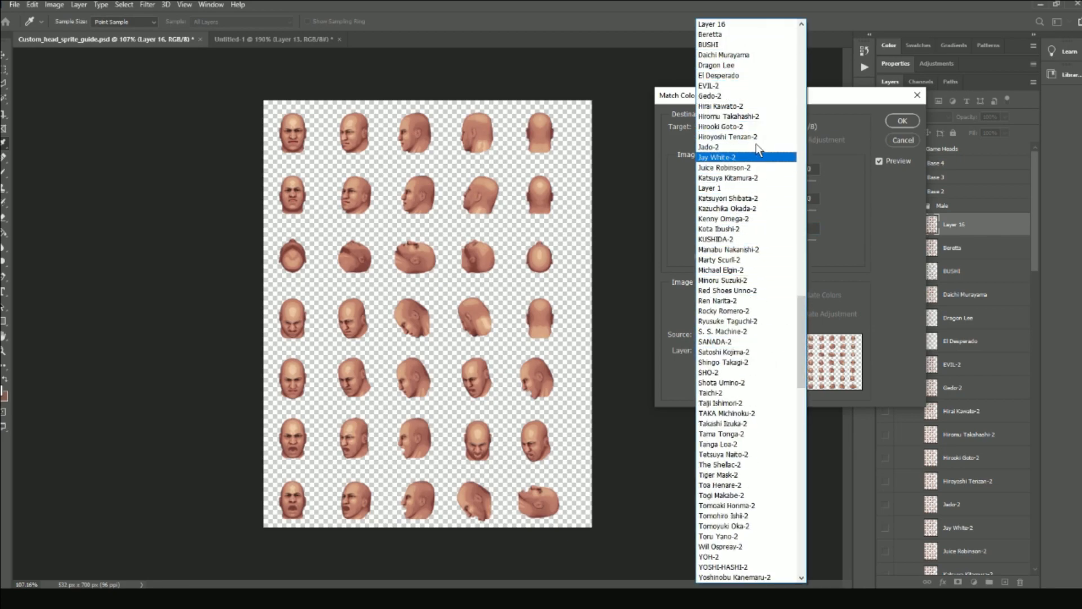
pyautogui.click(757, 107)
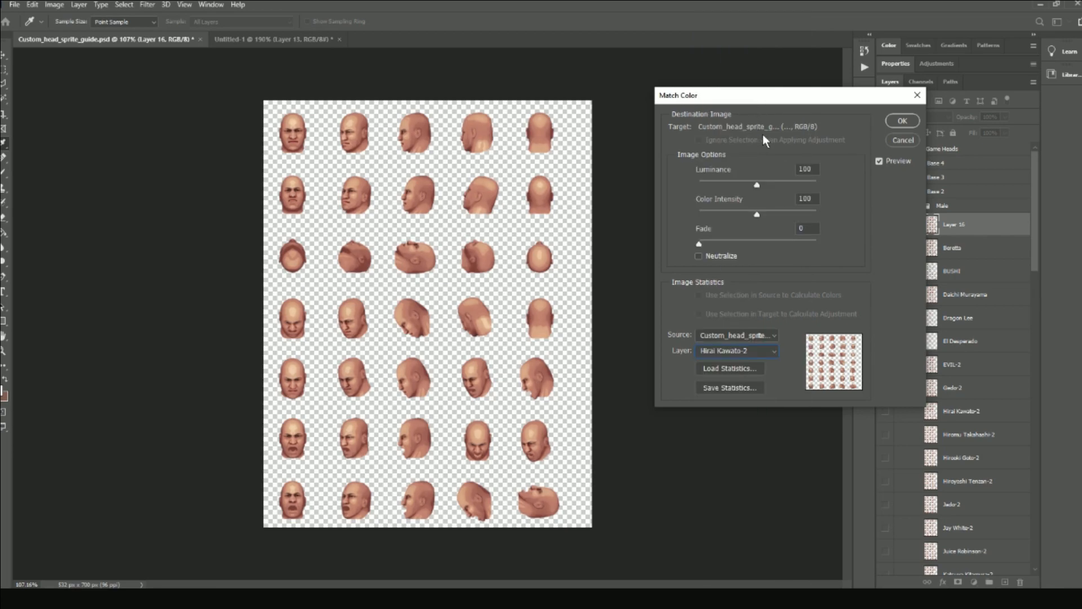
# Try other wrestler layers as the Match Color reference, keep the fade at 0, and apply the adjustment.
pyautogui.press('Down')
pyautogui.press('Down')
pyautogui.press('Down')
pyautogui.press('Down')
pyautogui.press('Down')
pyautogui.press('Down')
pyautogui.press('Down')
pyautogui.press('Up')
pyautogui.moveTo(699, 245); pyautogui.dragTo(582, 247)
pyautogui.click(903, 119)
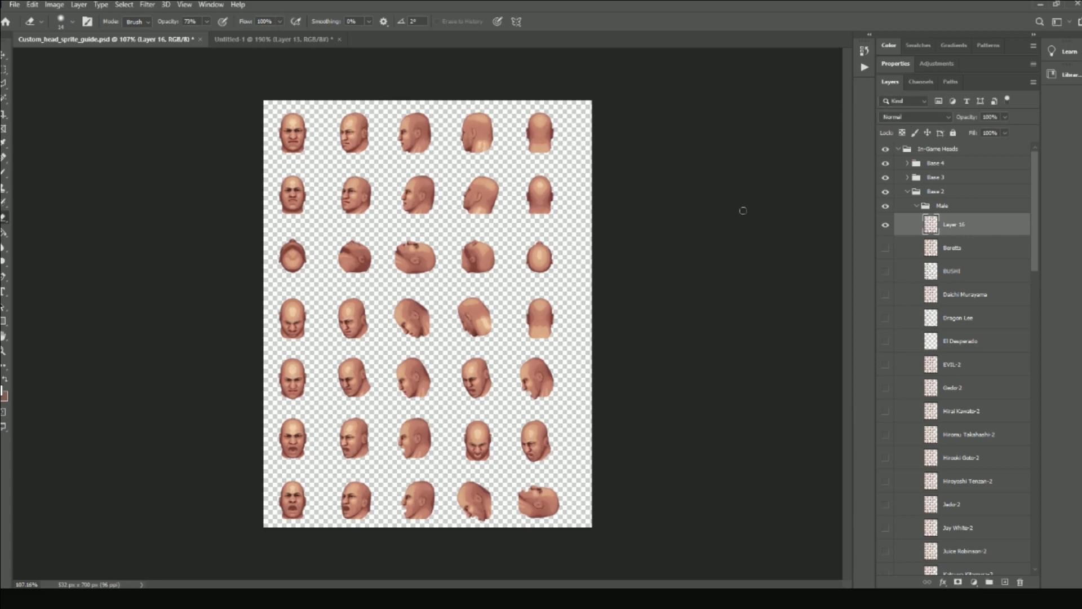
# Open the export options for the finished head sprite sheet.
pyautogui.click(12, 5)
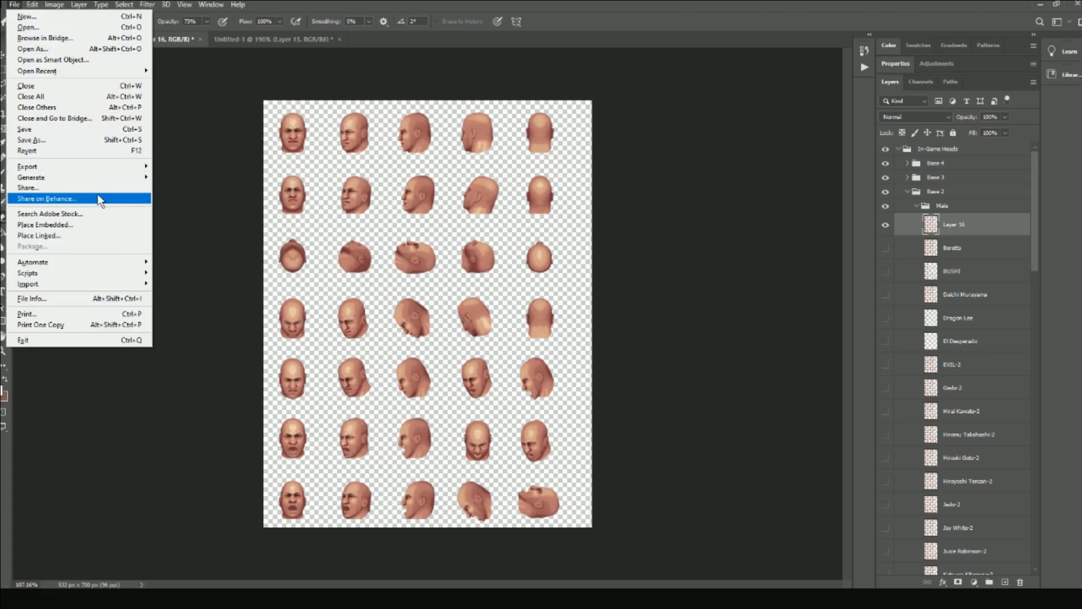
pyautogui.moveTo(113, 167)
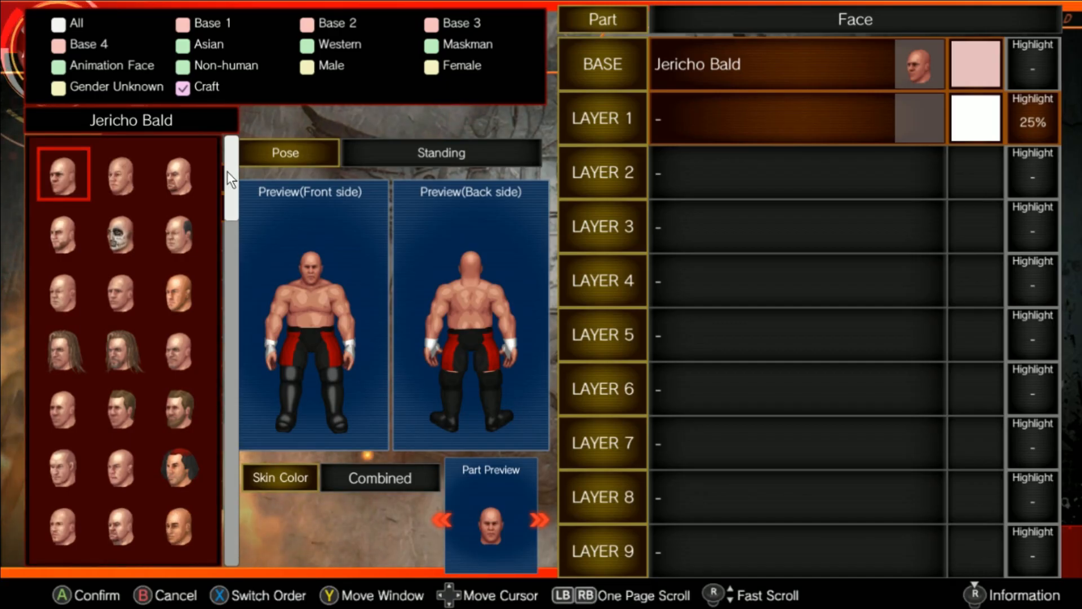
# In Fire Pro Wrestling World, choose the Samoa Joe (ElWaster) craft head as the Face base part.
pyautogui.scroll(-5, 213, 302)
pyautogui.scroll(-5, 204, 349)
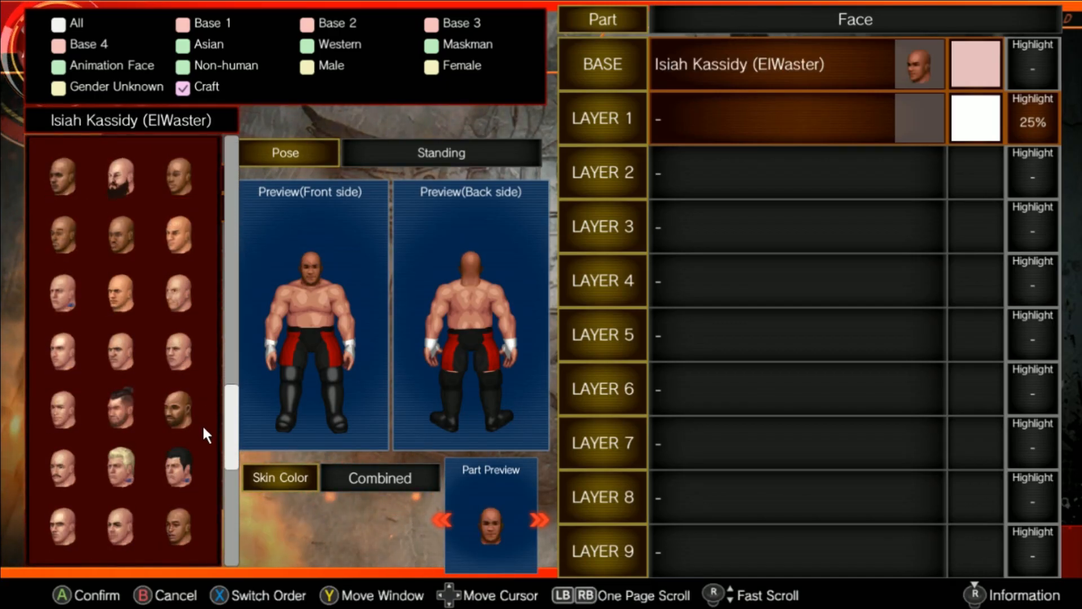
pyautogui.click(120, 535)
pyautogui.click(119, 536)
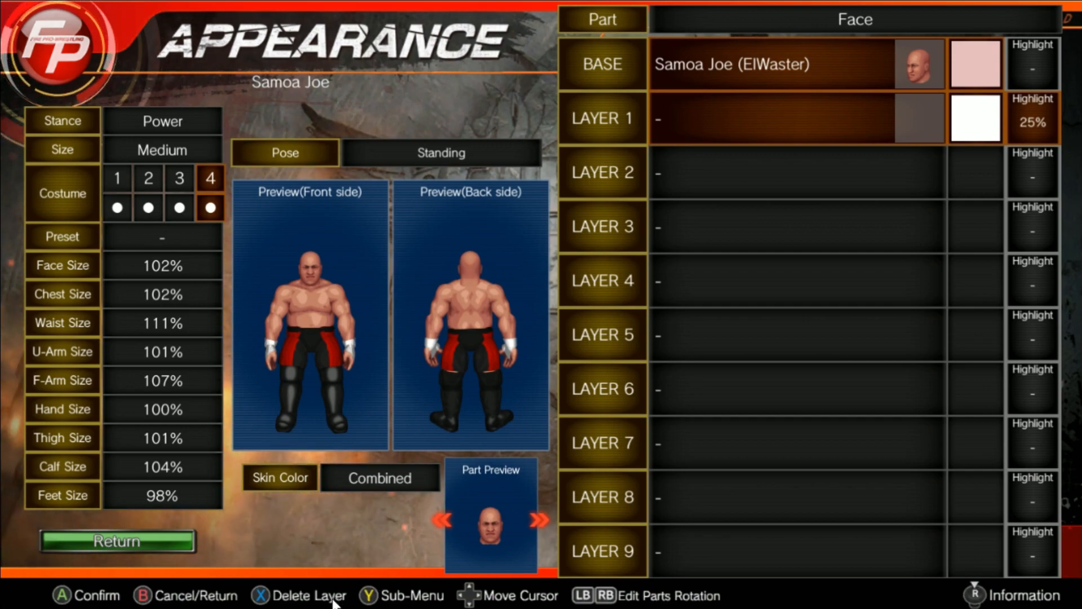
# Open the Face part choices for Layer 1, filter them to Beard, and browse for a suitable beard.
pyautogui.click(905, 130)
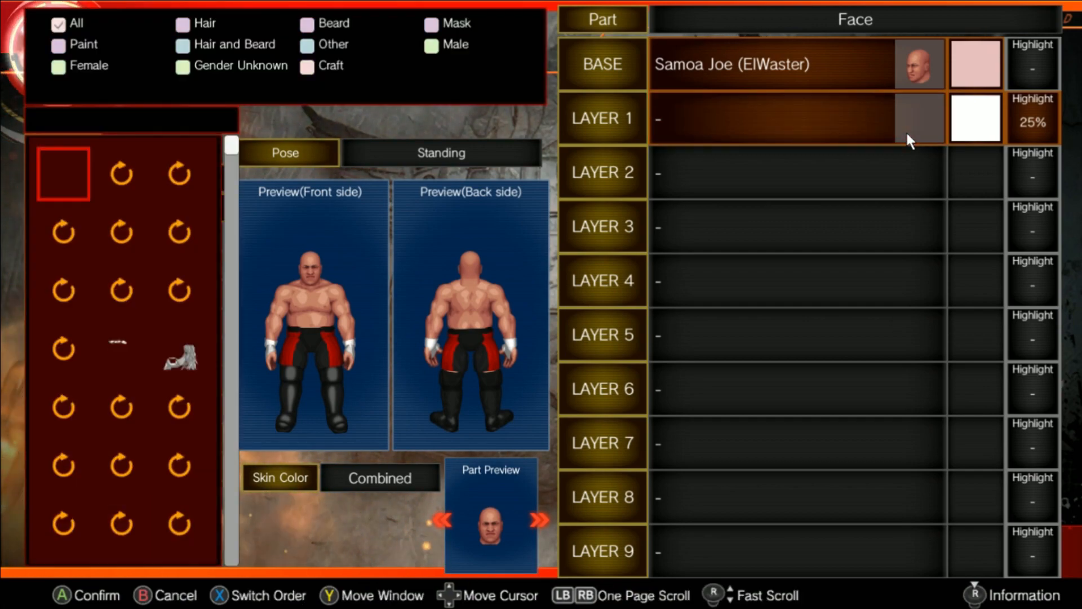
pyautogui.click(317, 26)
pyautogui.scroll(-2, 217, 269)
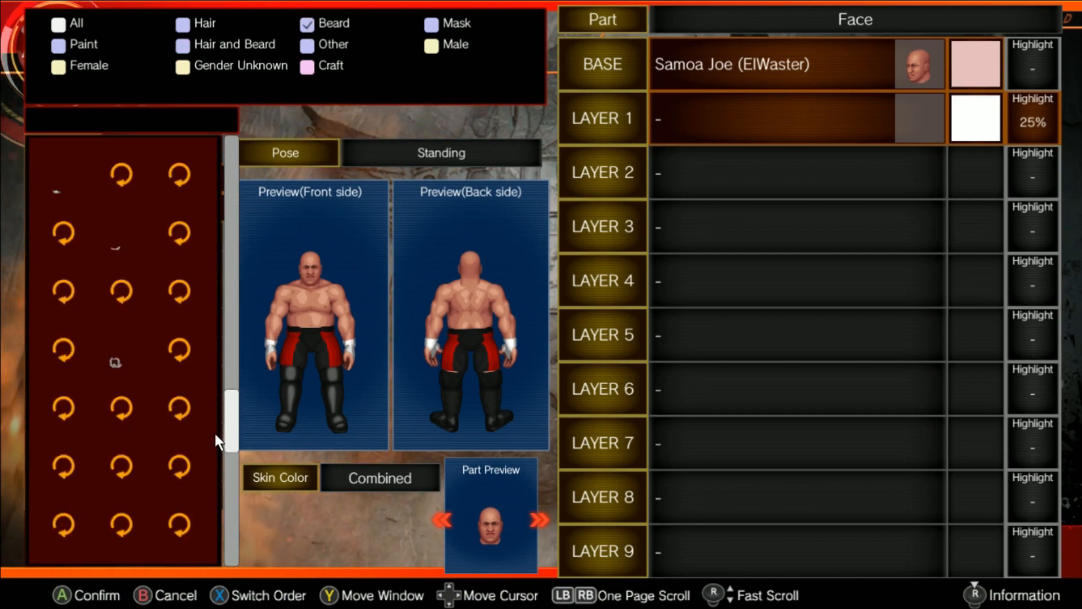